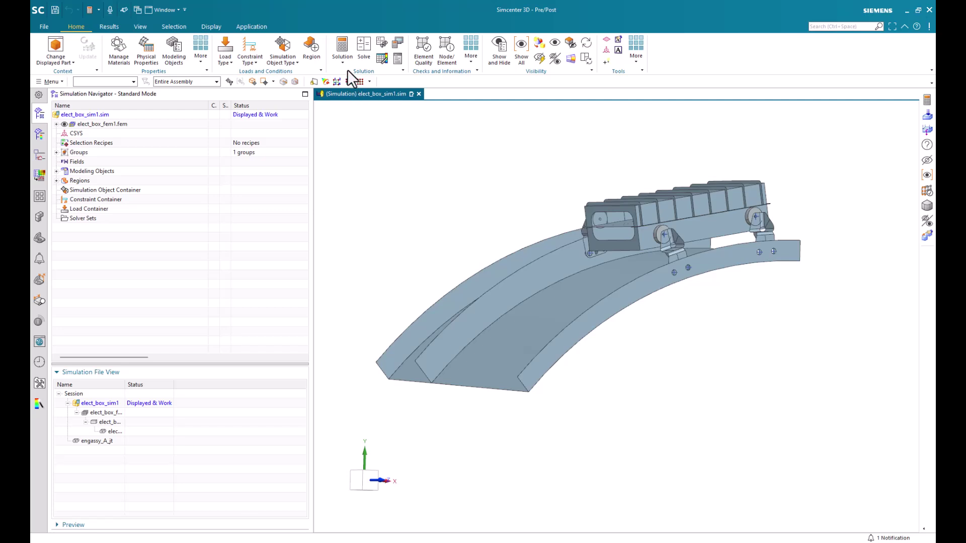
Step: Create a structural Simcenter Nastran SOL 101 Linear Statics solution named Solution 1 with the default settings
click(340, 44)
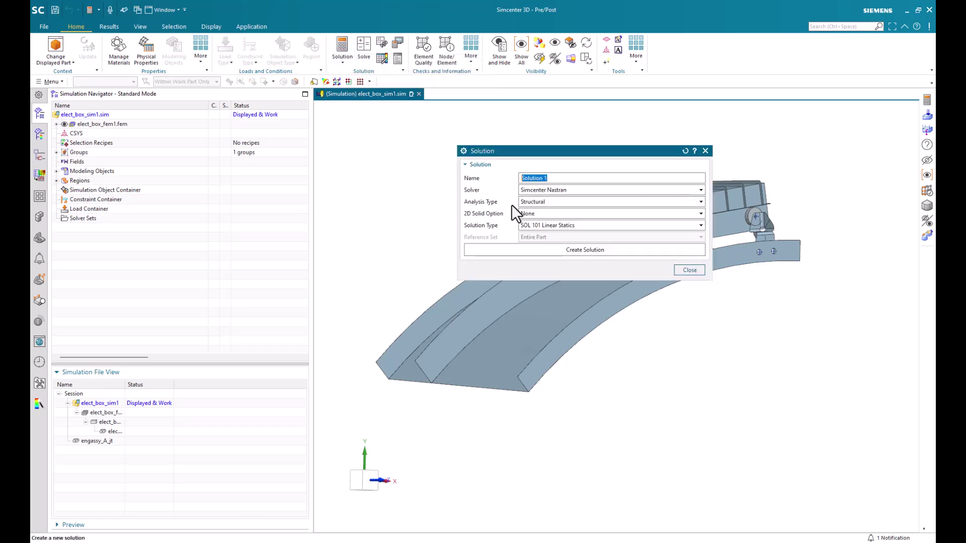
click(572, 250)
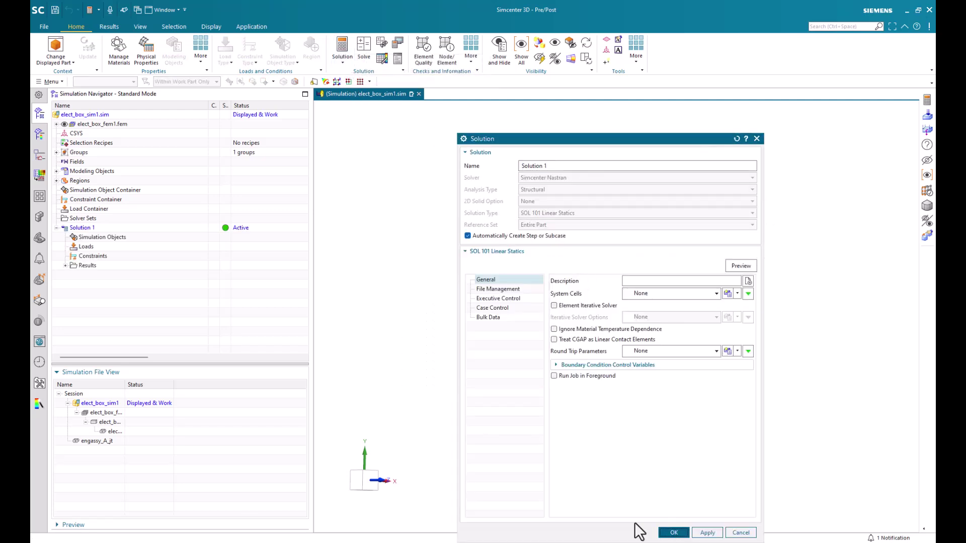
click(669, 529)
Step: Review the entity types and subcase associations of Solution 1 in the Subcase Association Manager, leaving them unchanged
right_click(84, 228)
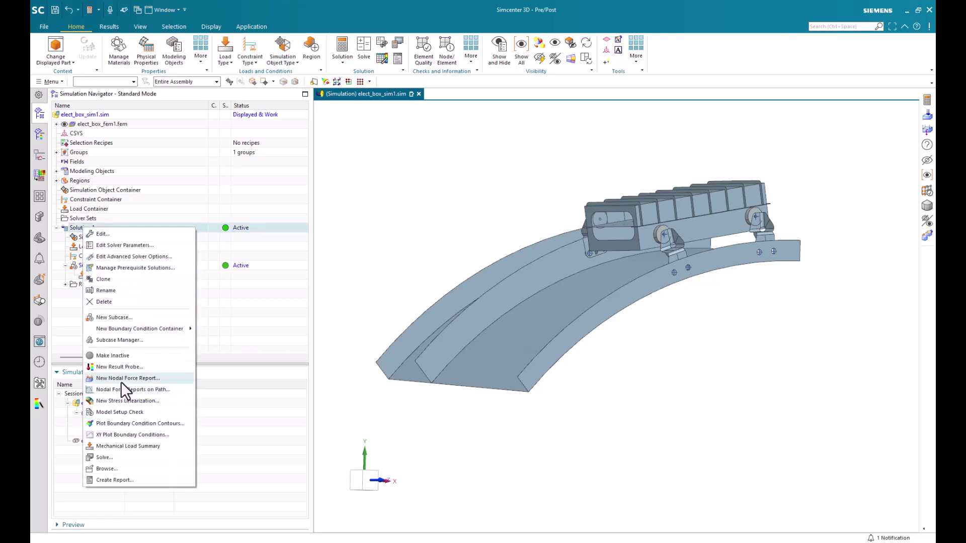
click(119, 341)
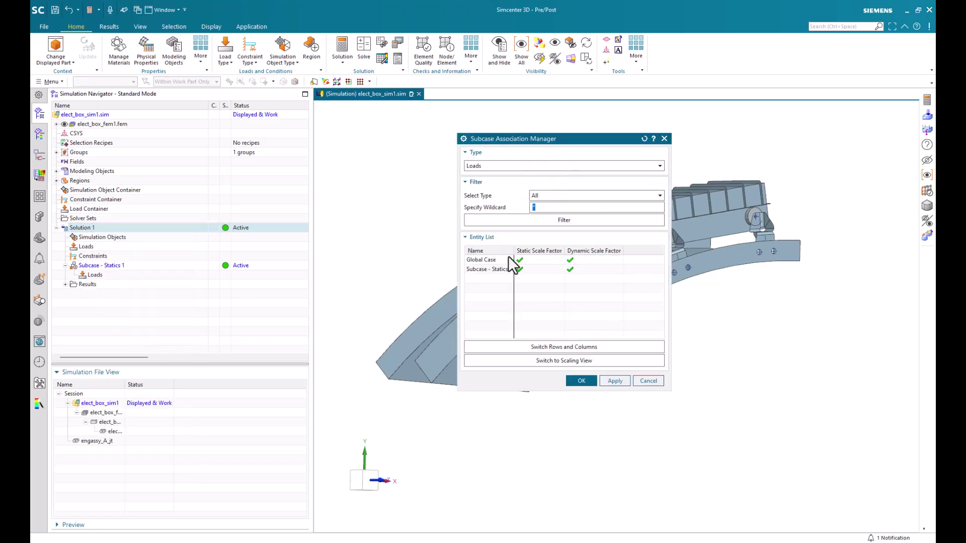
click(505, 165)
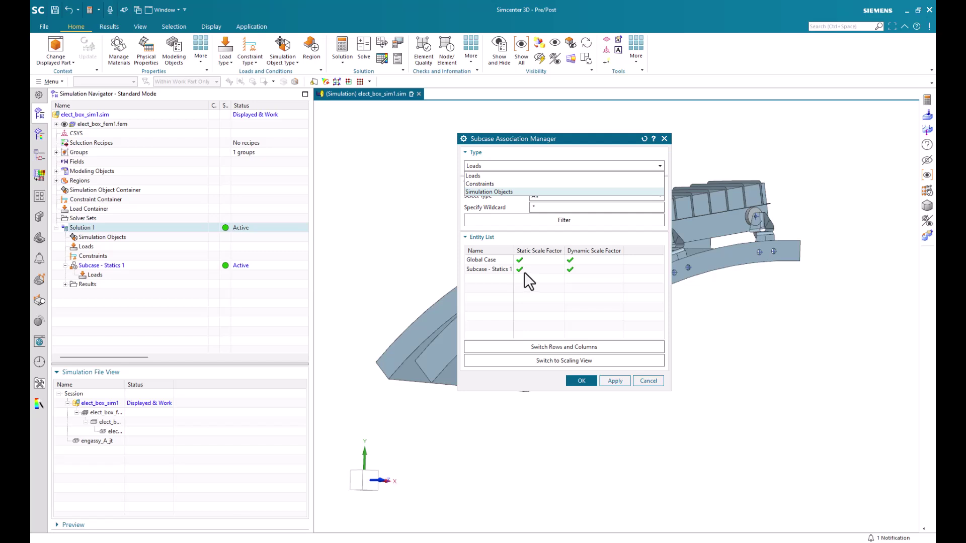
click(642, 379)
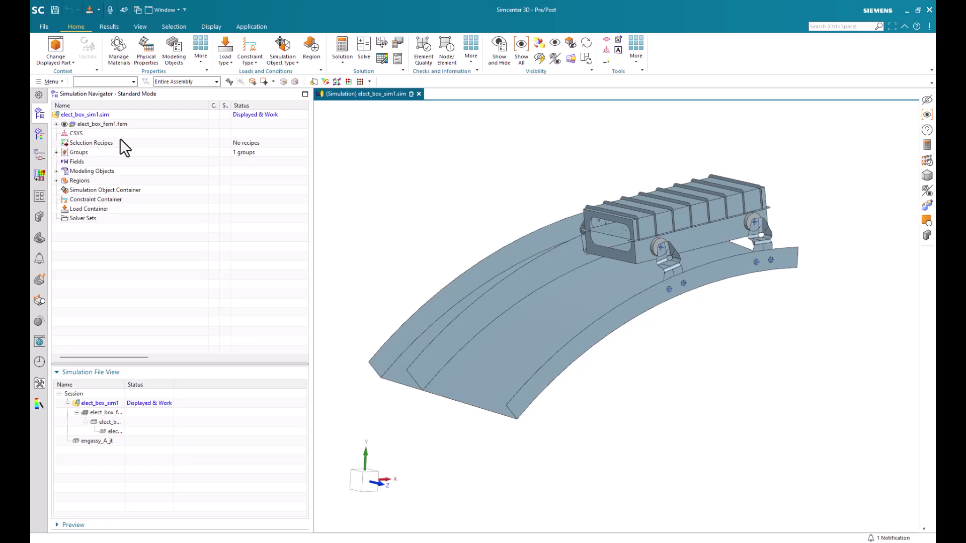
Step: Apply a 100 lbf magnitude-and-direction force to the lower end face of the electronics box, directed along the box's length
click(218, 63)
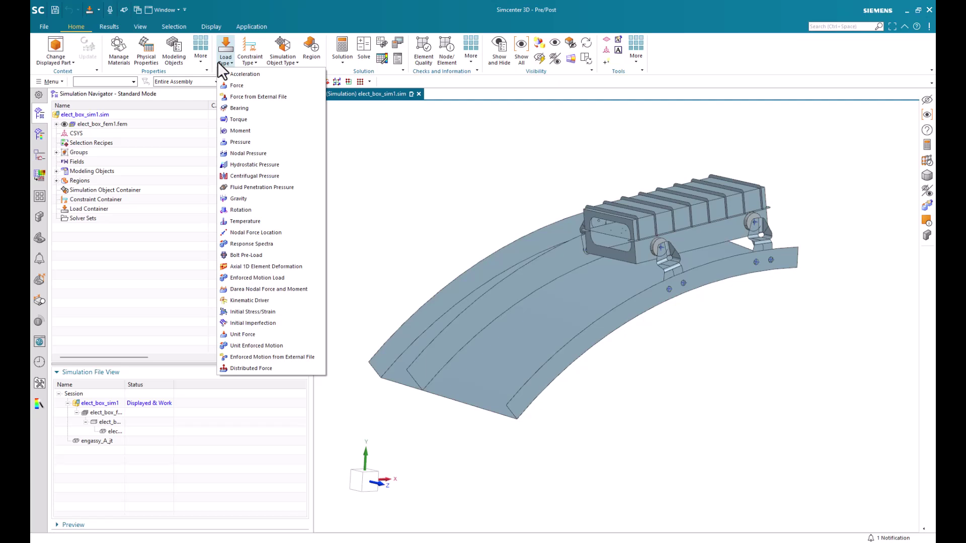
click(237, 84)
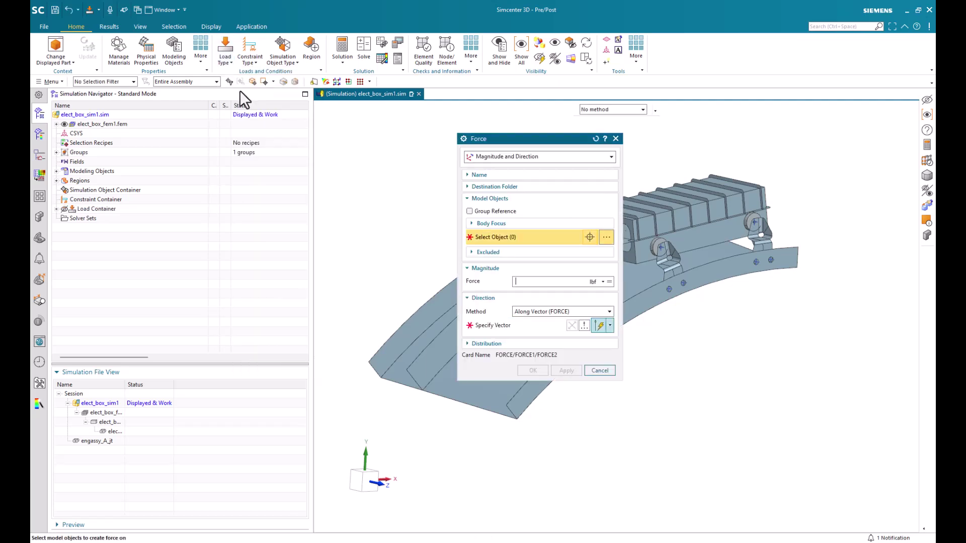
scroll(694, 257, down, 3)
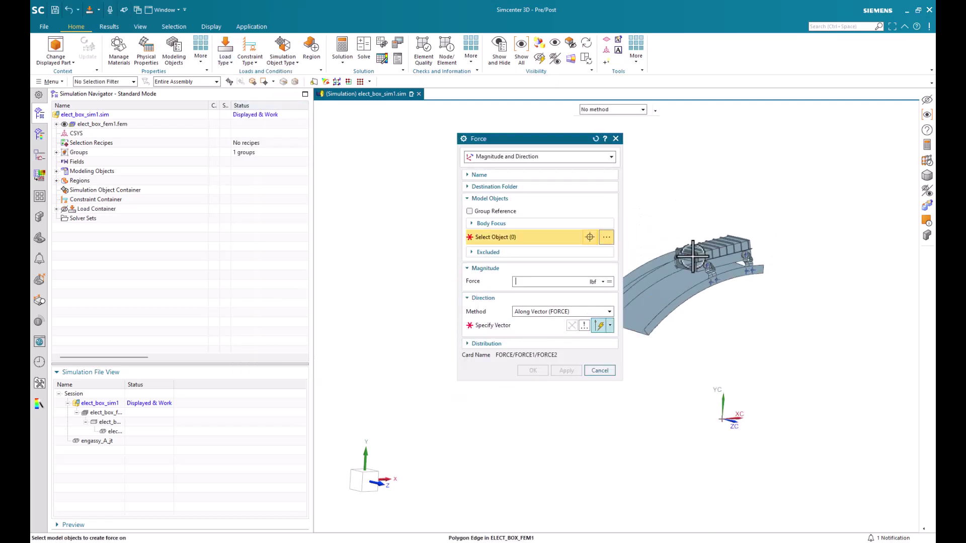
scroll(693, 257, up, 5)
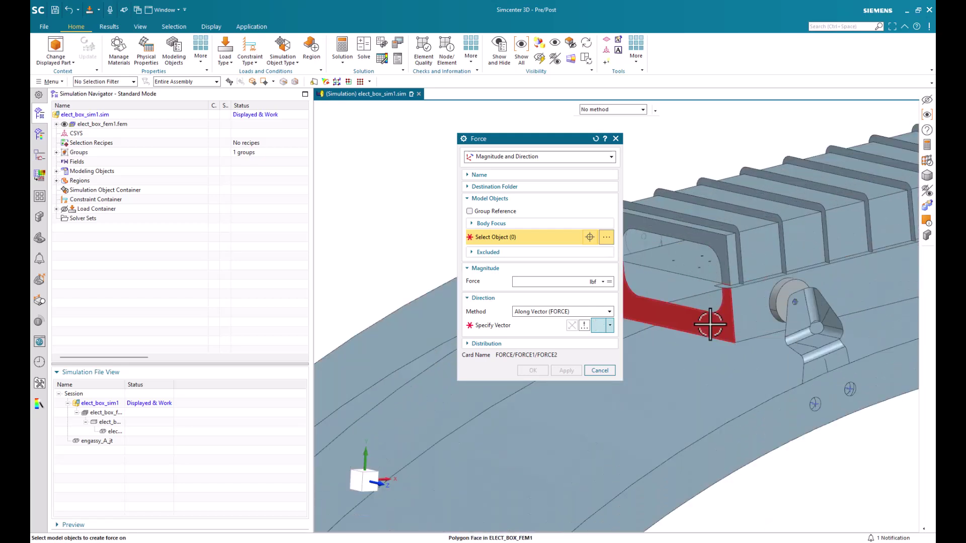
click(710, 325)
click(529, 283)
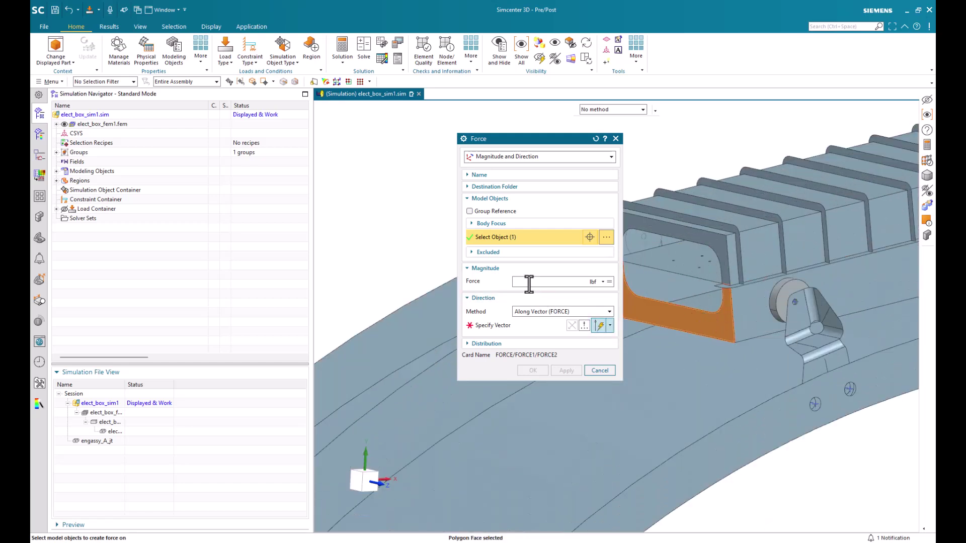
text(100)
click(610, 325)
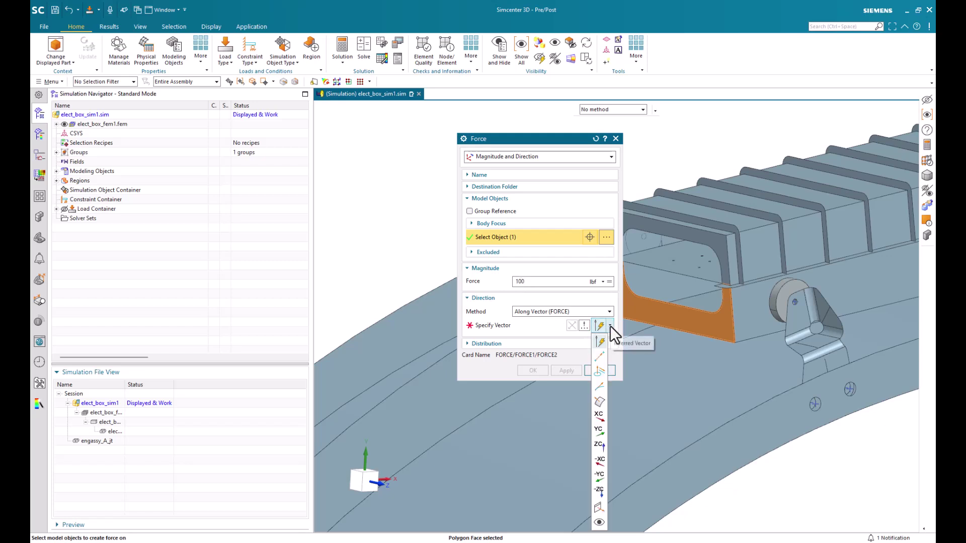
click(602, 440)
middle_click(498, 348)
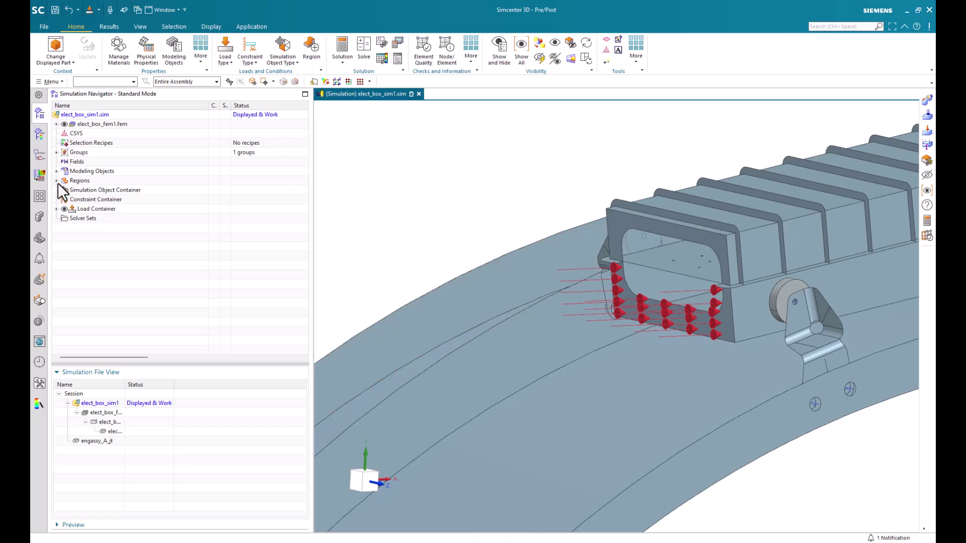
Step: Reopen the force in the load container and examine the options for defining its magnitude by expression or field
click(54, 209)
click(86, 220)
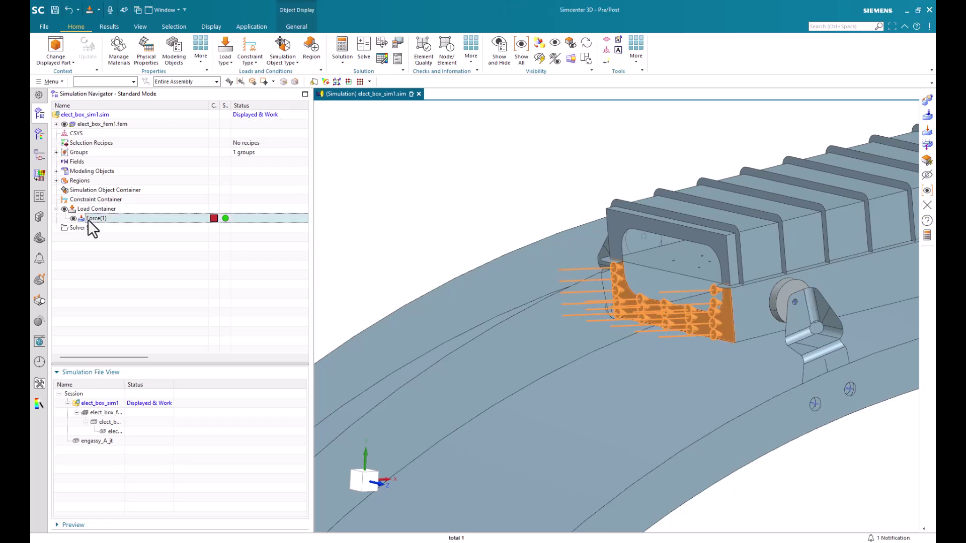
right_click(87, 219)
click(125, 227)
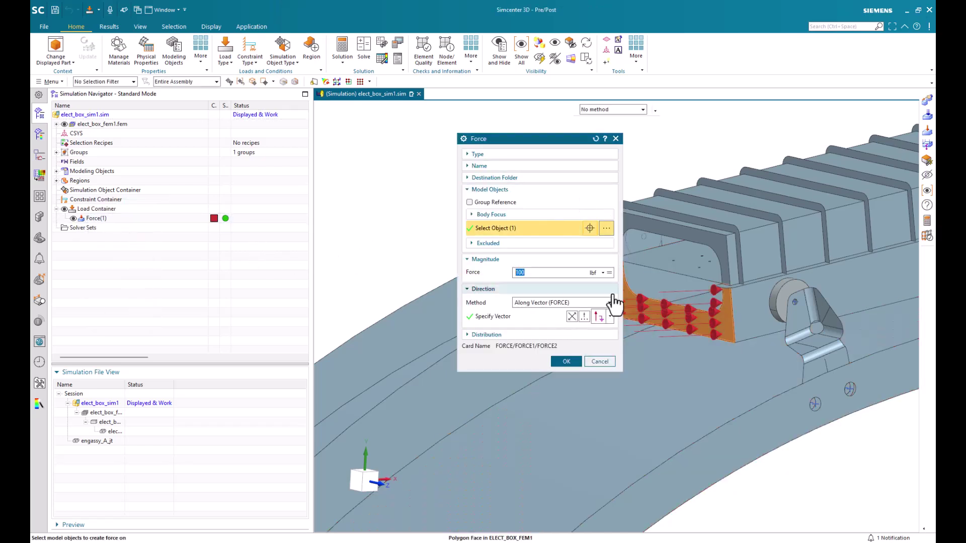
click(609, 272)
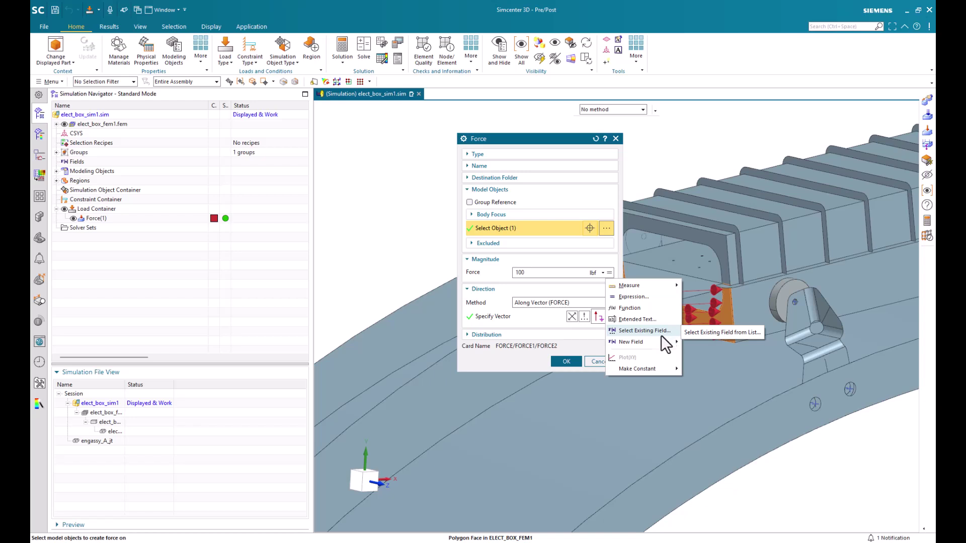
mouse_move(660, 343)
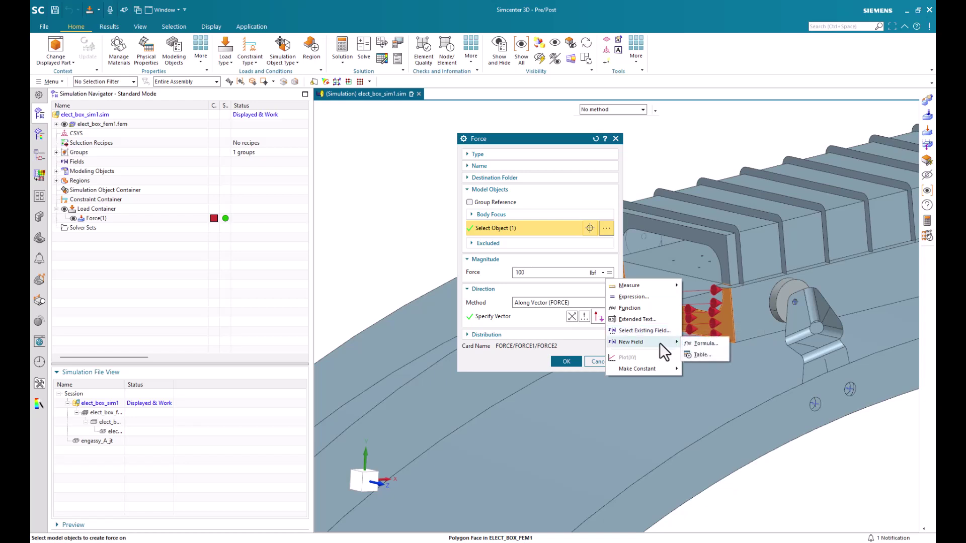
middle_click(565, 205)
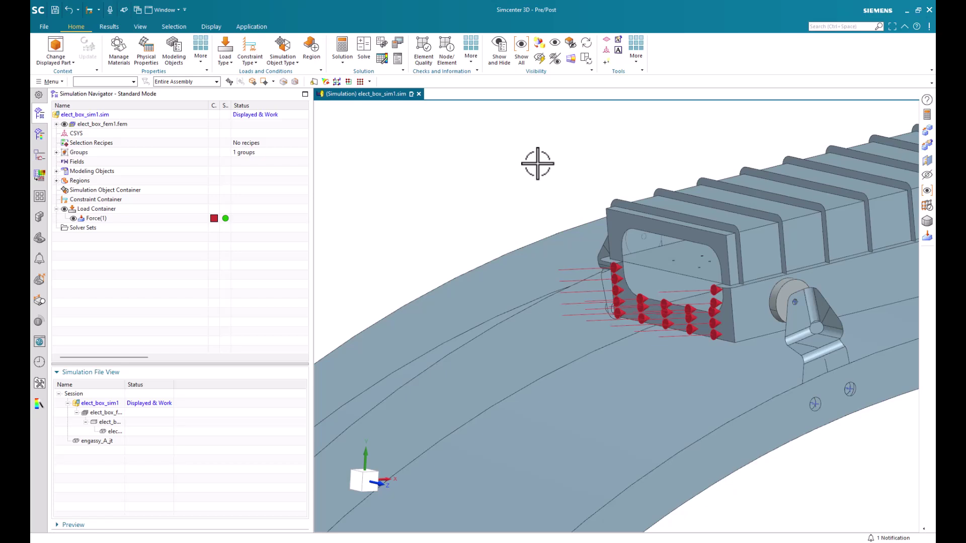
Step: Examine the degree-of-freedom options of a user-defined SPC constraint and the available simulation object types
click(253, 58)
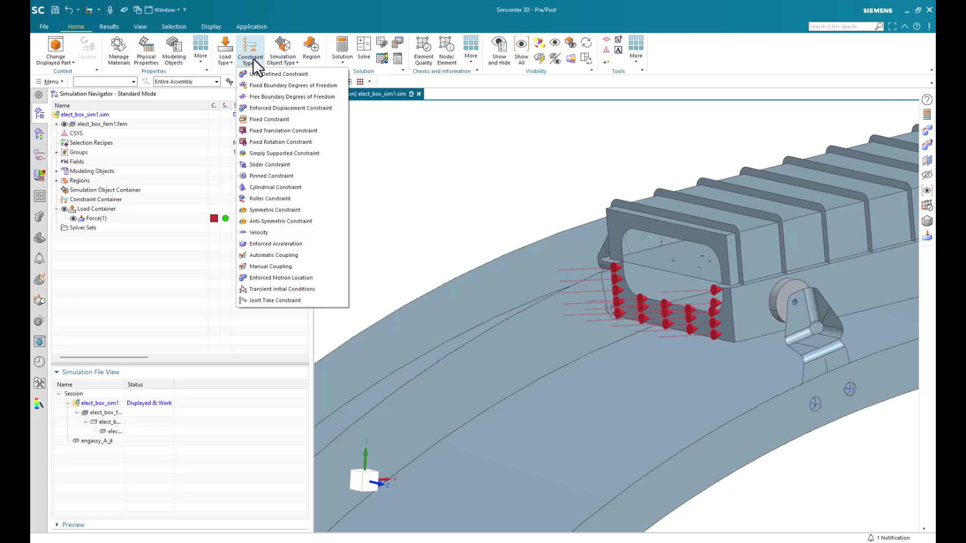
click(271, 74)
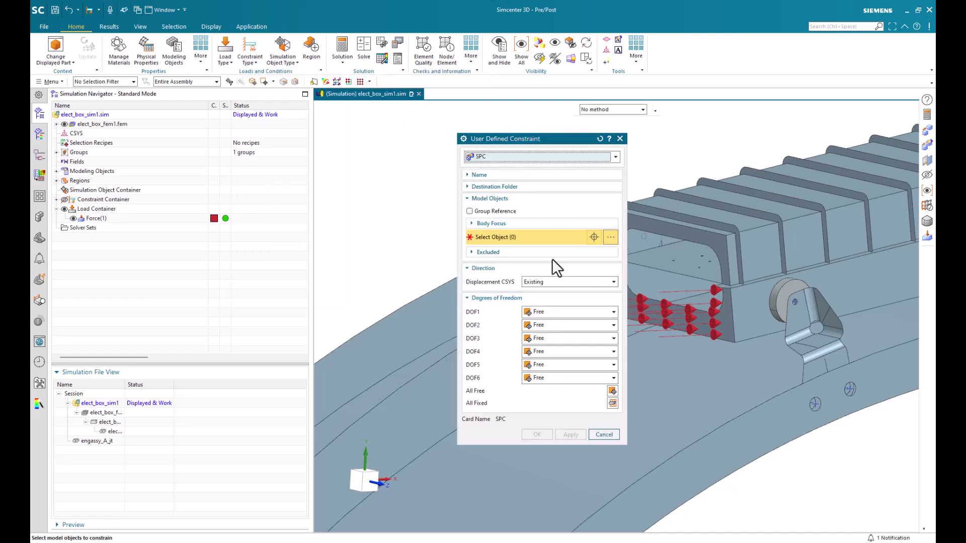
click(541, 312)
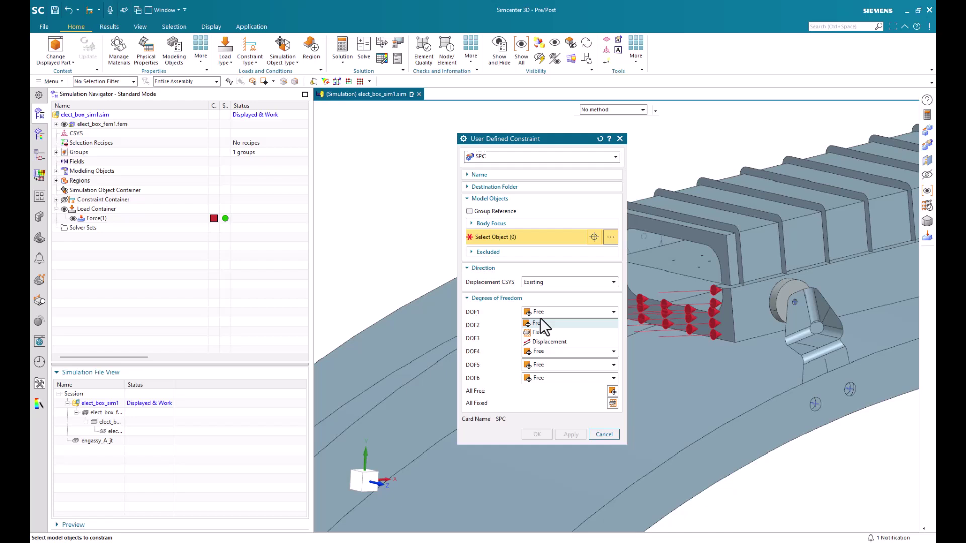
key(Escape)
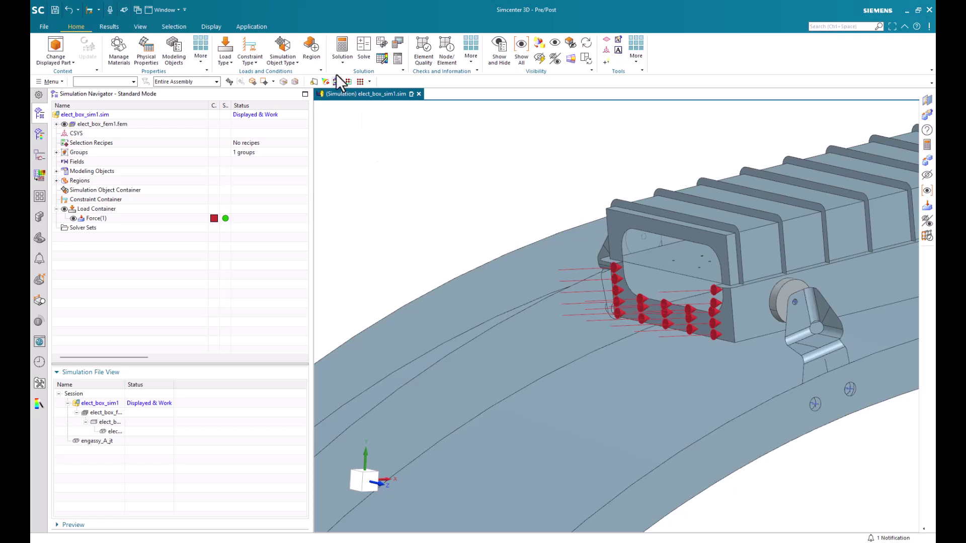
click(282, 59)
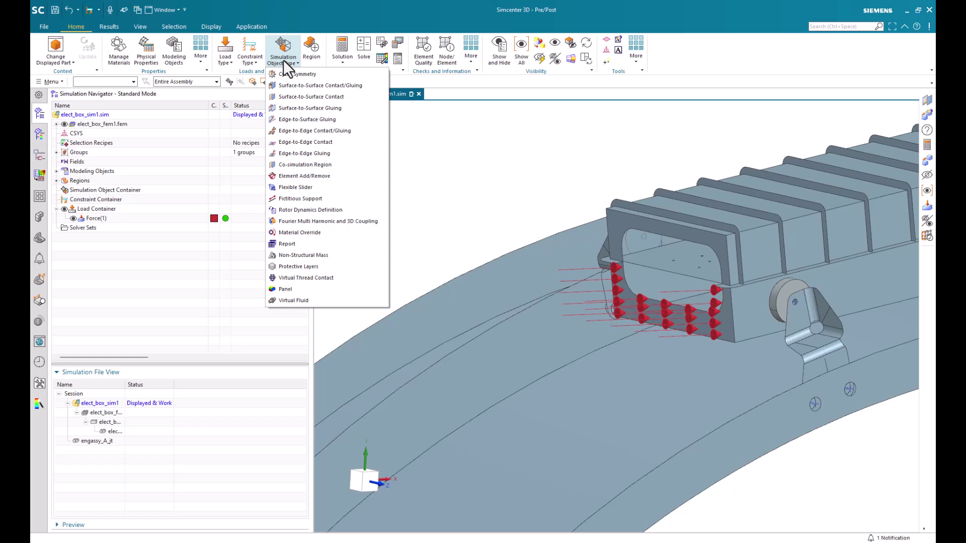
middle_drag(508, 166, 538, 161)
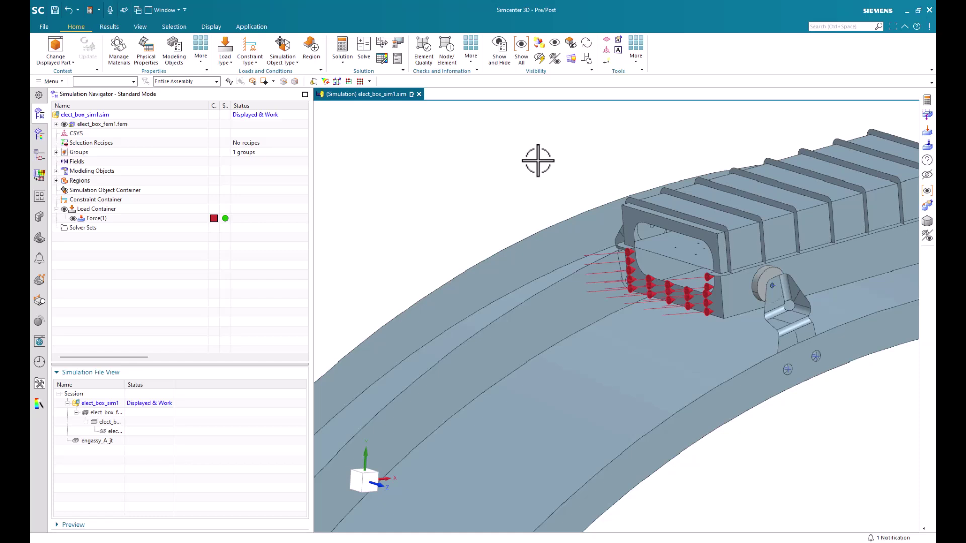
Step: Create a structural Simcenter Nastran SOL 101 Linear Statics solution named "Static - Gravity"
click(345, 47)
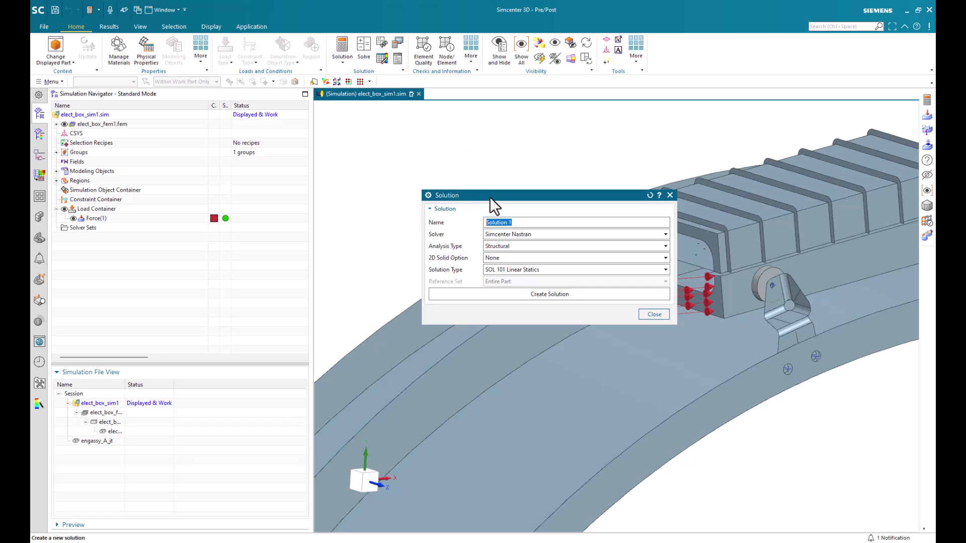
text(Static - Gravity)
click(528, 246)
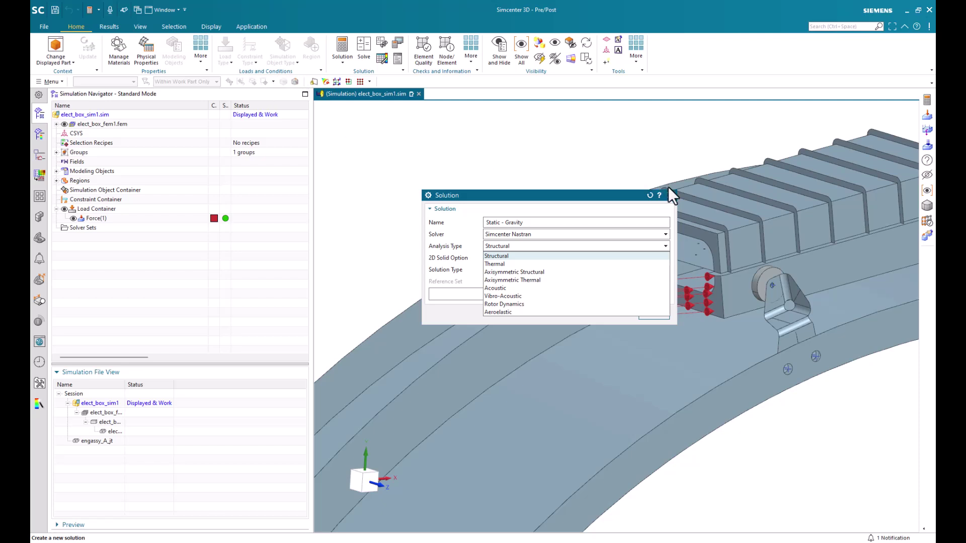
click(551, 207)
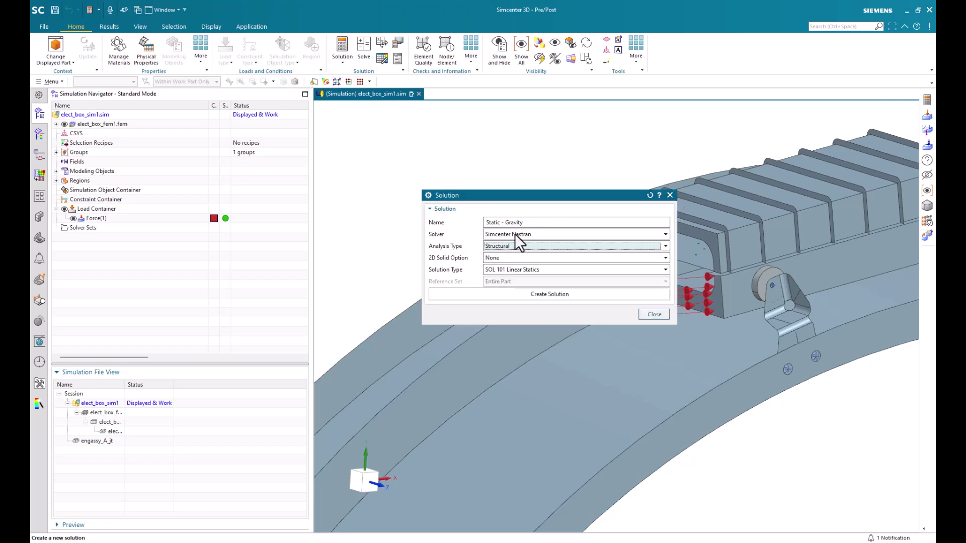
click(563, 297)
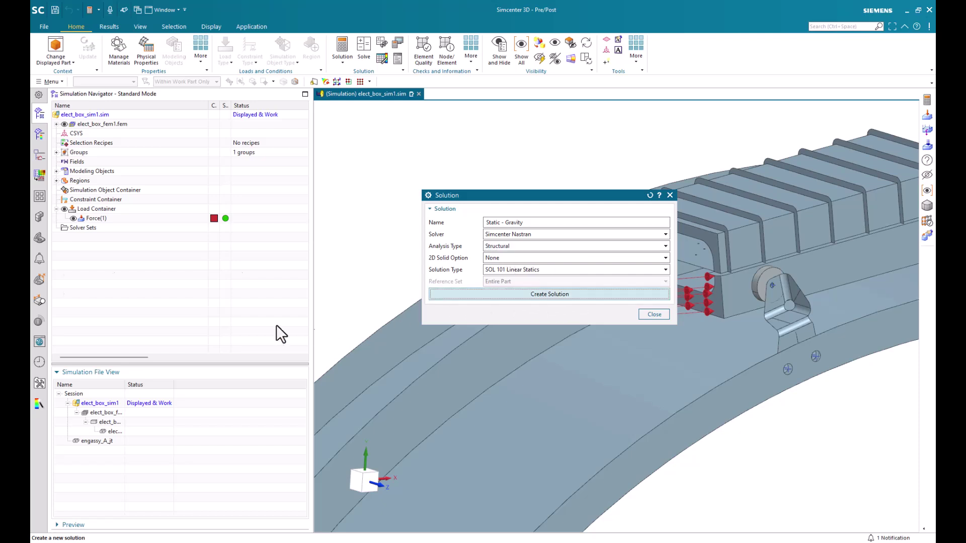
Step: Add a gravity load of 10 g in the -YC direction on the whole model to the Static - Gravity solution
click(97, 238)
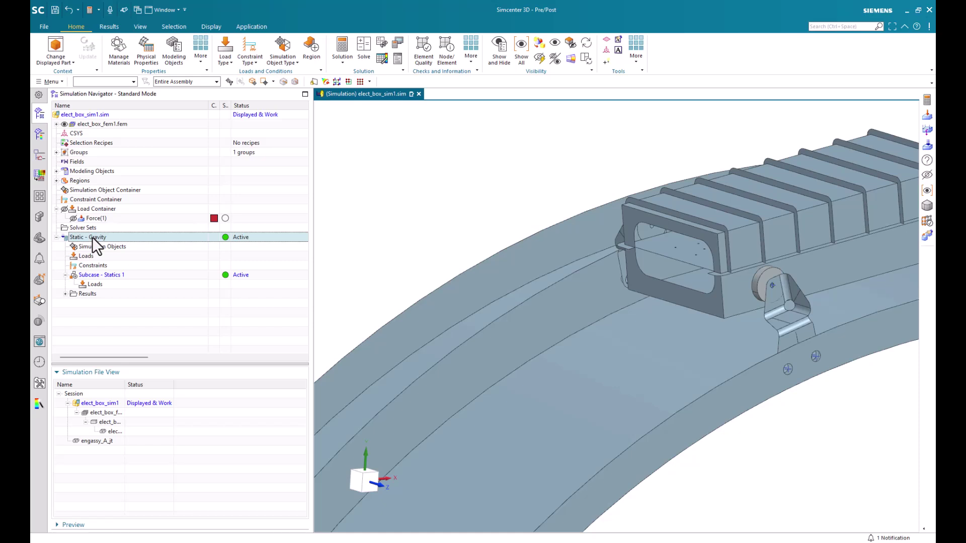
click(226, 61)
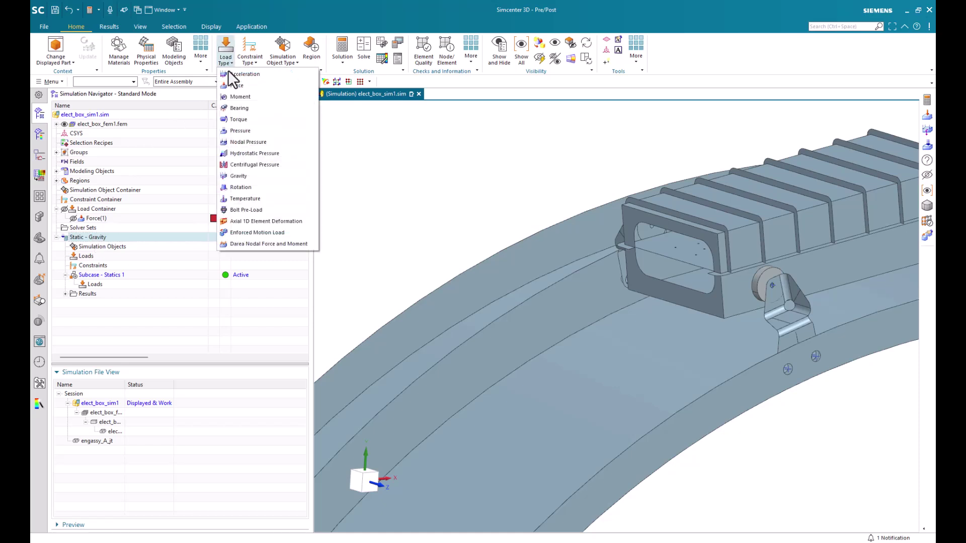
click(232, 174)
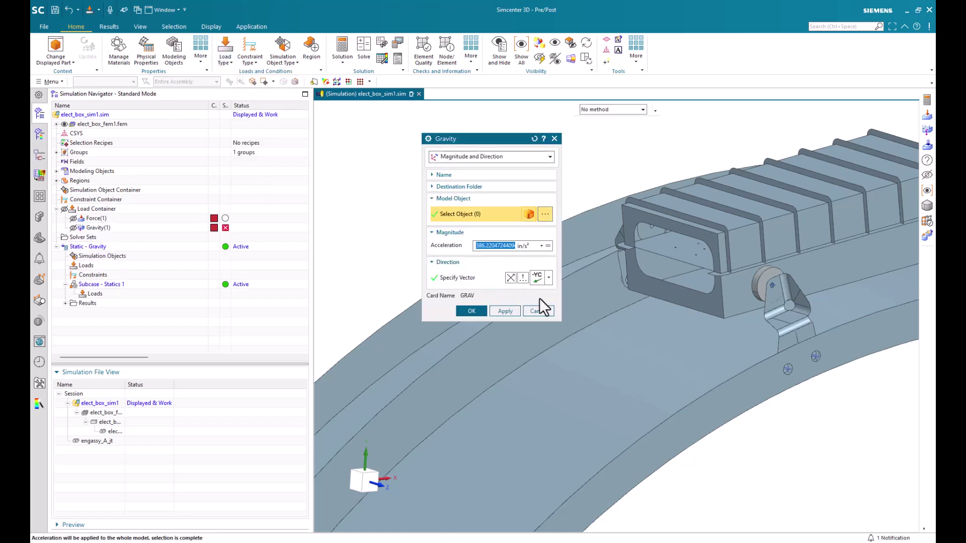
scroll(597, 308, down, 3)
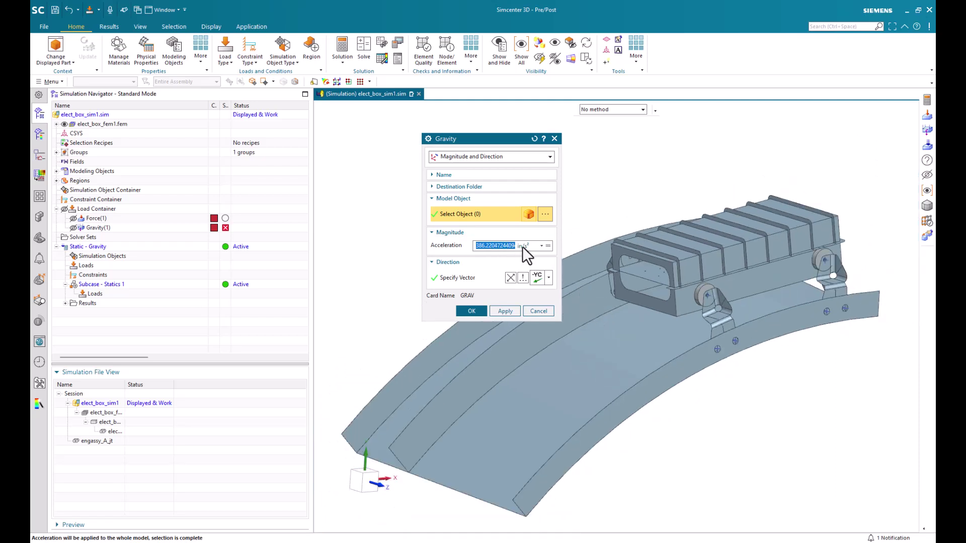
click(522, 246)
click(521, 286)
text(10)
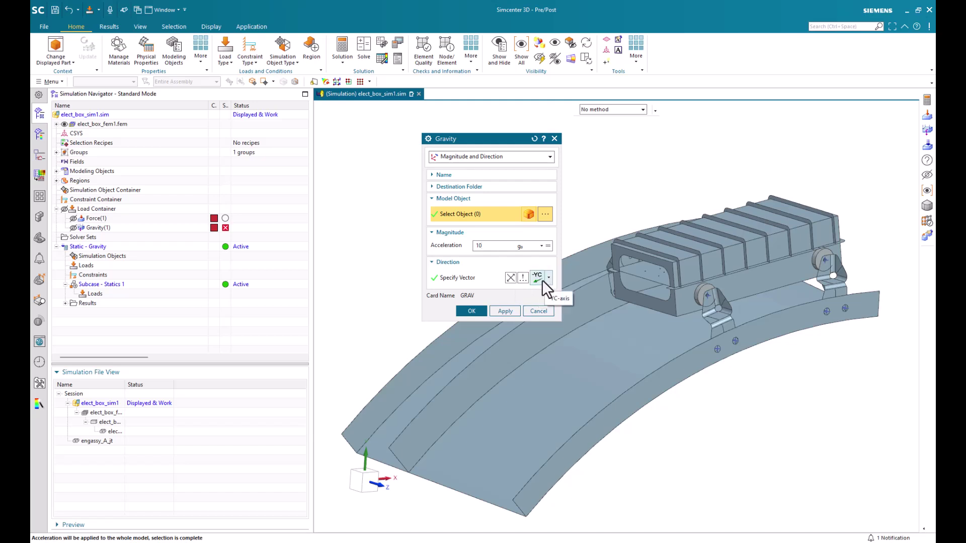
click(471, 311)
scroll(472, 310, down, 5)
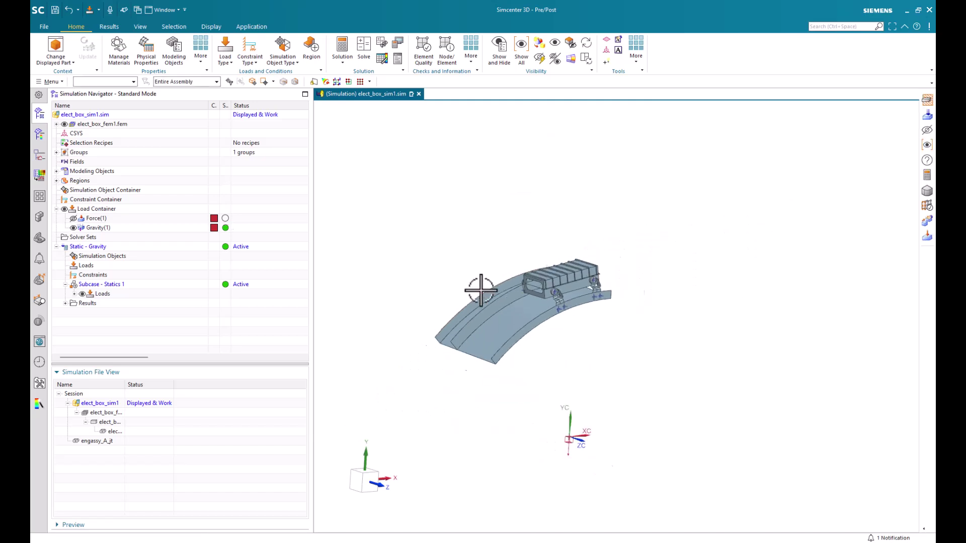
scroll(550, 399, up, 5)
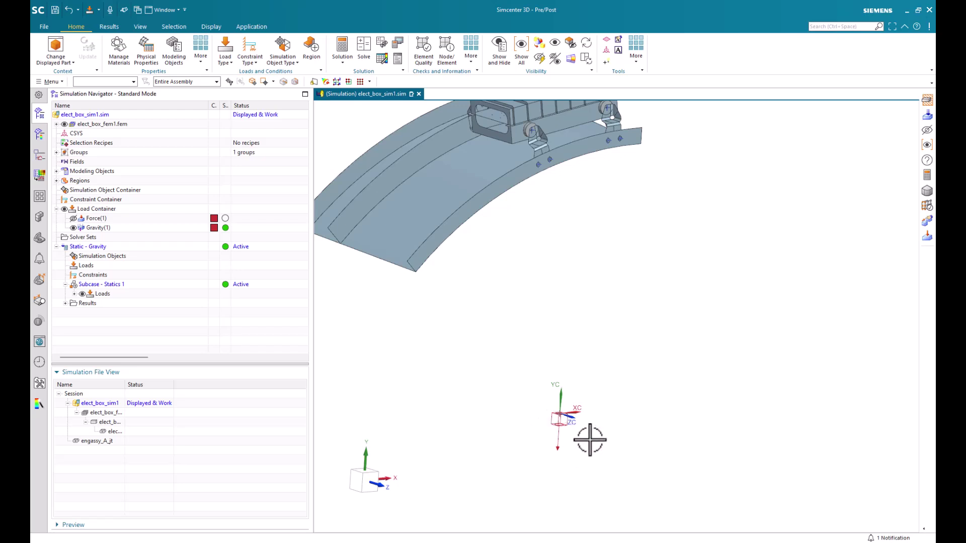
Step: Apply a fixed constraint to the polygon edges at both ends of the curved support structure
scroll(587, 442, down, 2)
scroll(455, 219, up, 3)
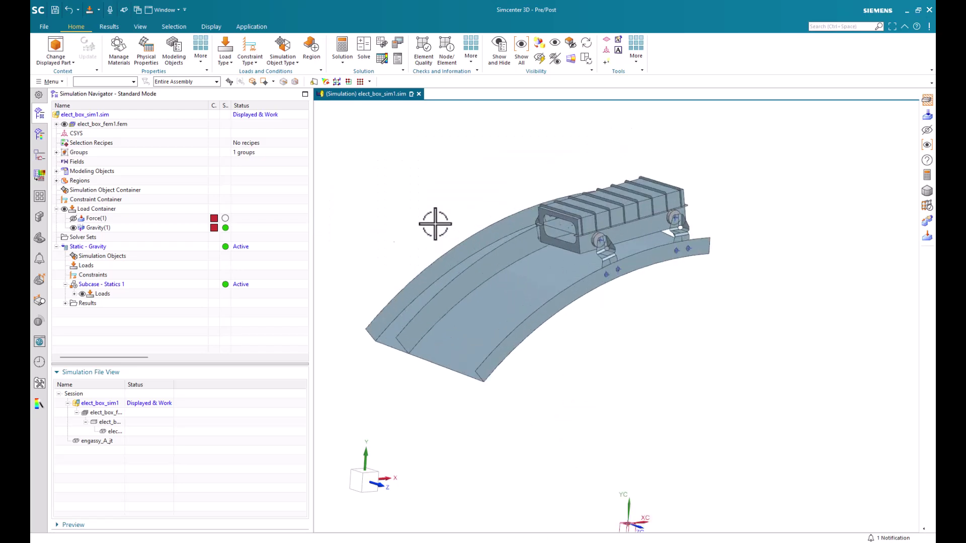
click(257, 63)
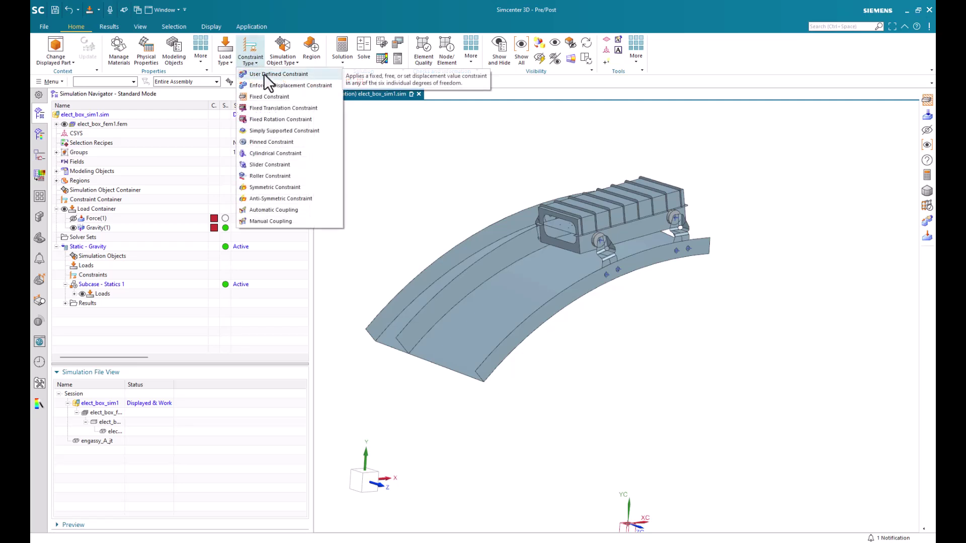
click(262, 96)
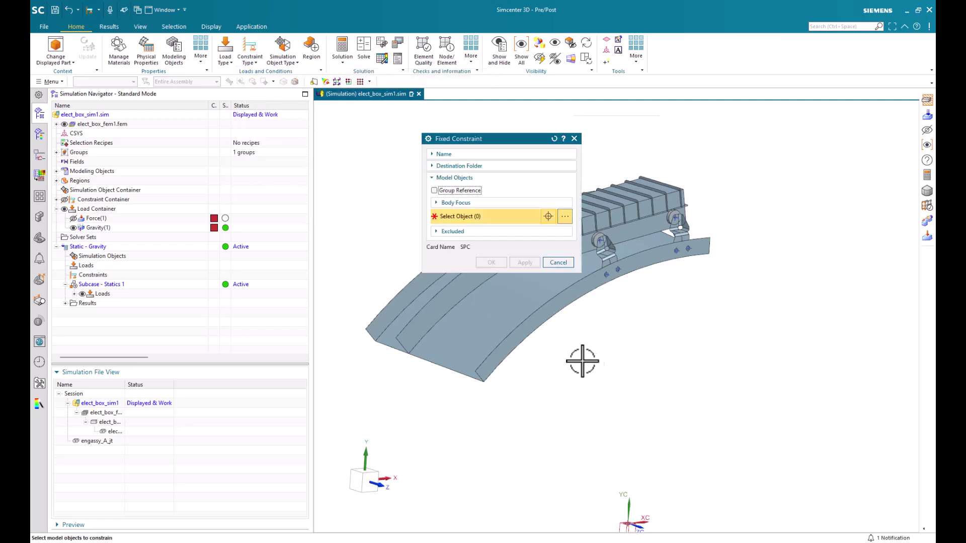
click(378, 484)
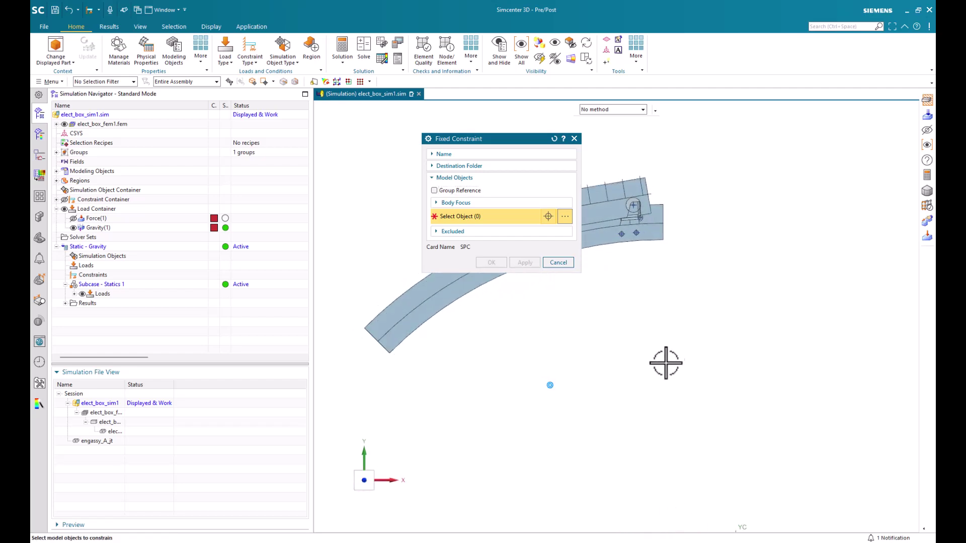
drag(446, 337, 502, 406)
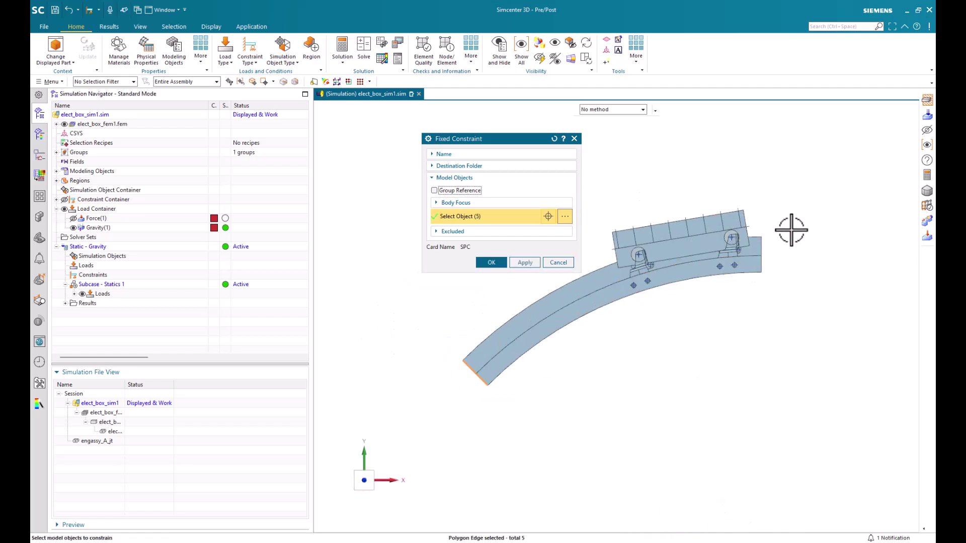
scroll(790, 229, up, 3)
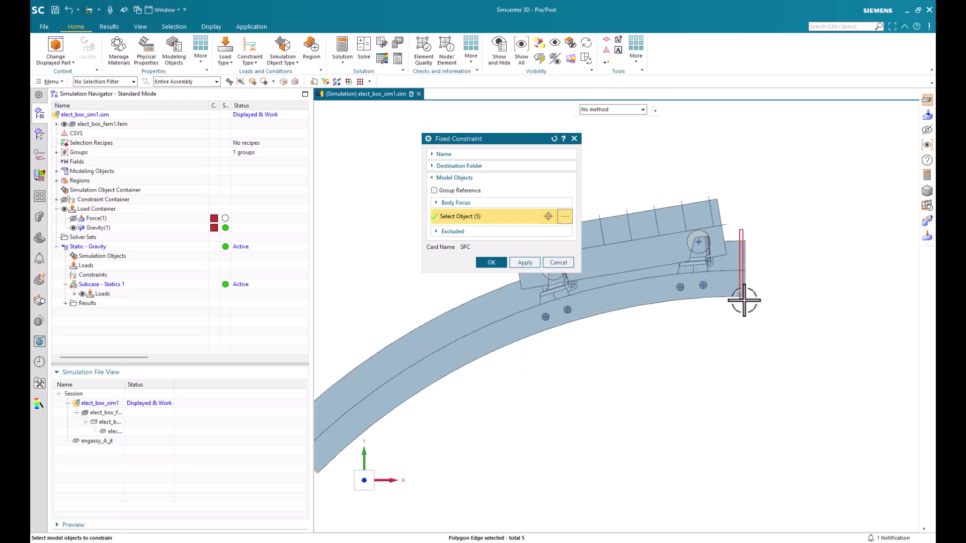
click(753, 315)
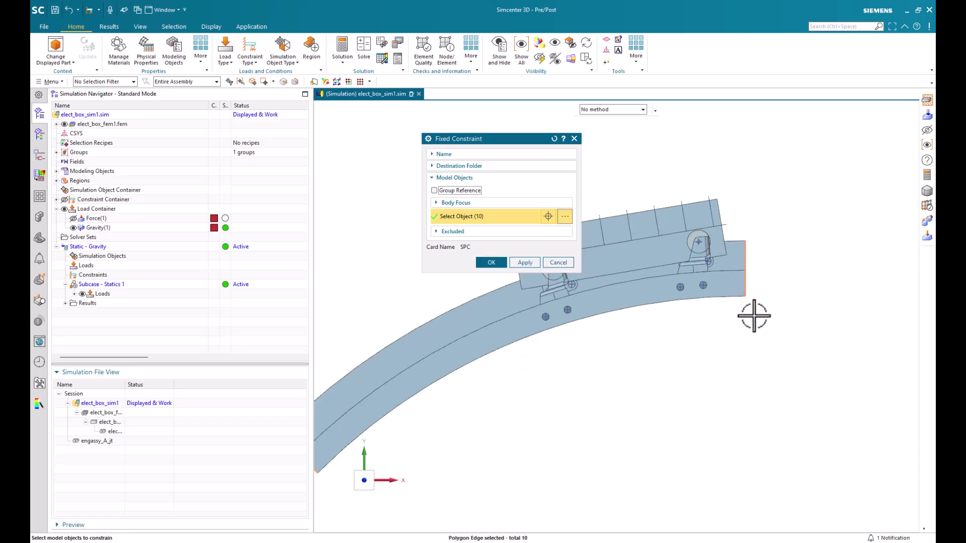
scroll(639, 355, down, 3)
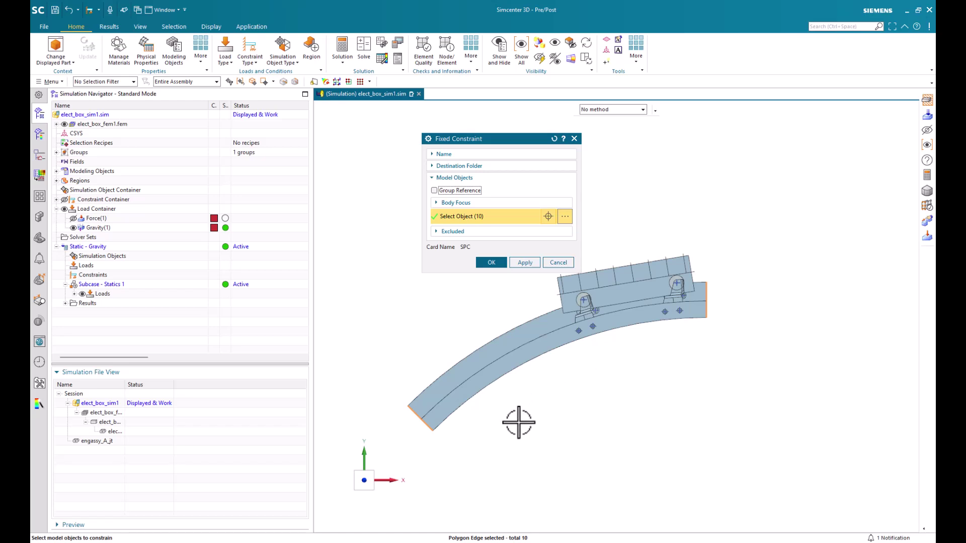
click(492, 263)
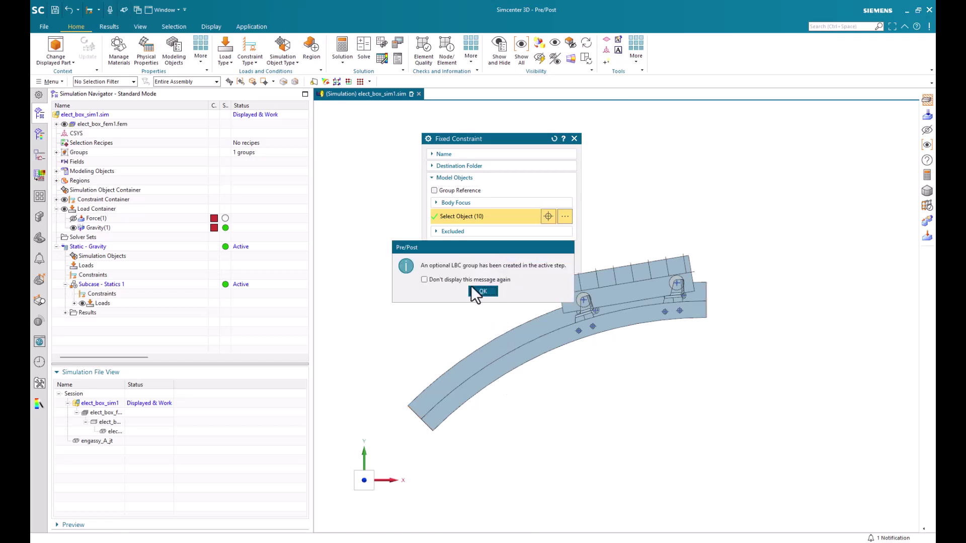
click(476, 288)
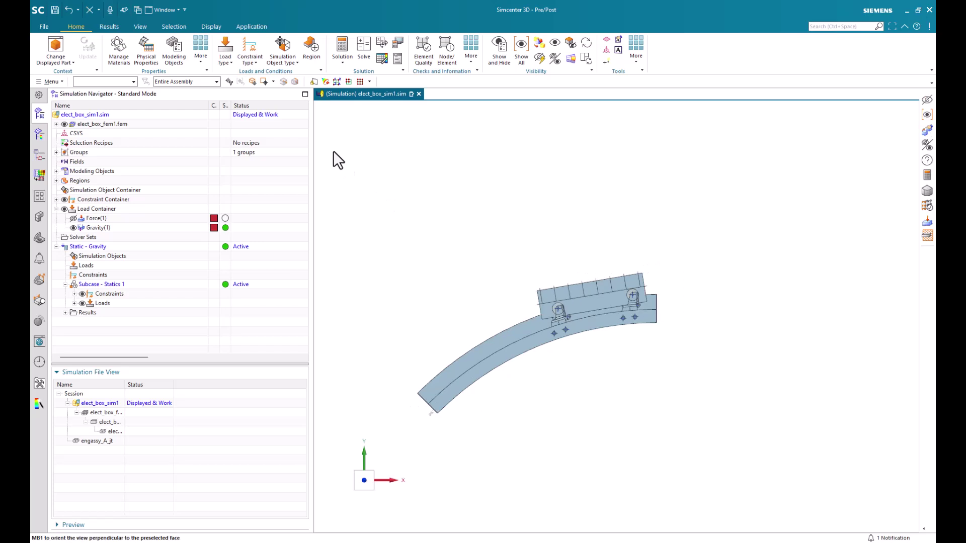
Step: Start an automatically paired surface-to-surface gluing and set the face pair distance tolerance to 0.1 in
click(280, 62)
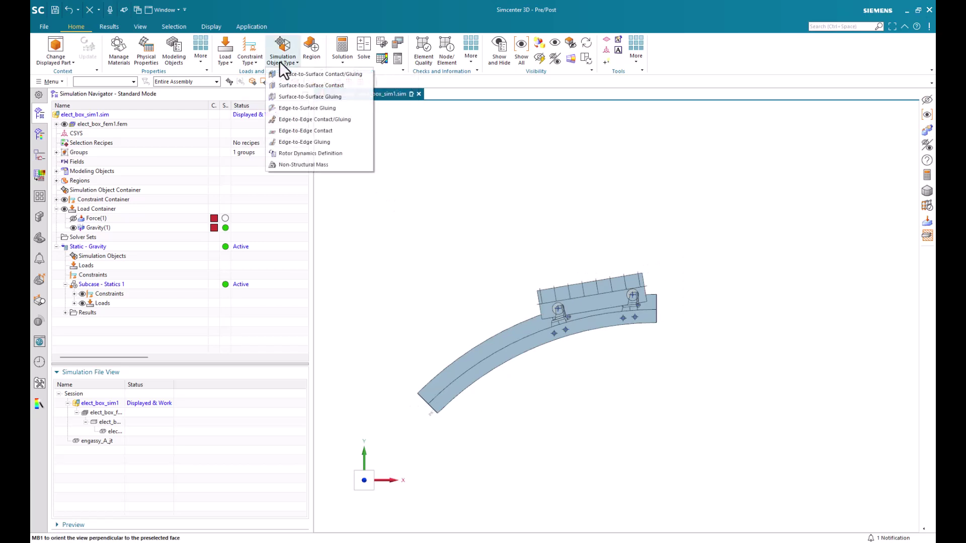
click(293, 96)
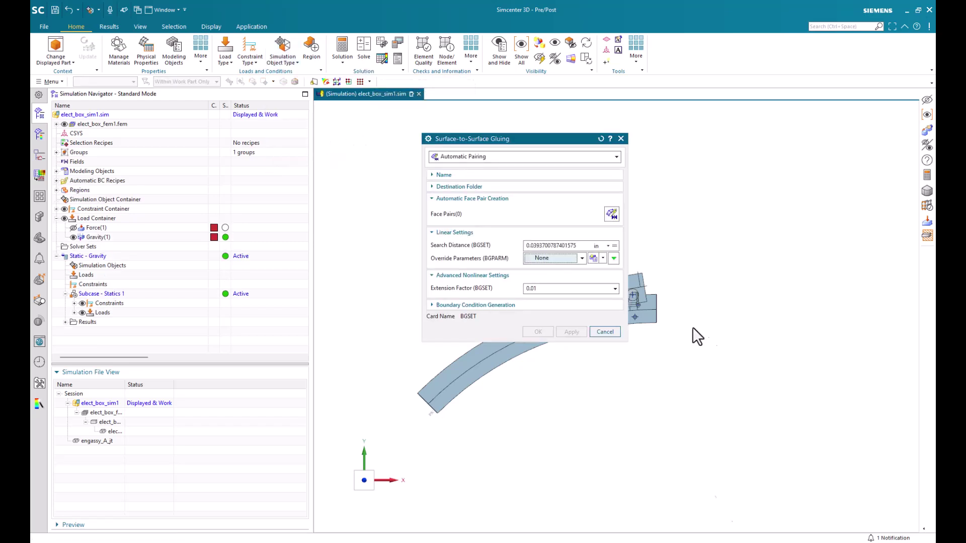
middle_drag(650, 308, 610, 399)
click(615, 213)
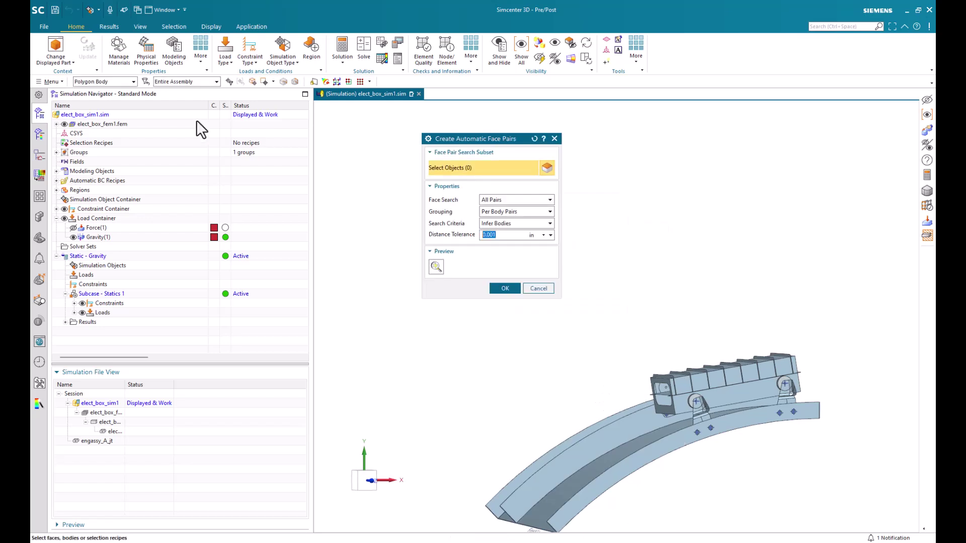
click(492, 235)
Step: Select the electronics box and its mounting bracket bodies, preview their face pairs, and create the gluing with the default search distance
scroll(780, 462, up, 4)
scroll(788, 338, down, 2)
click(788, 338)
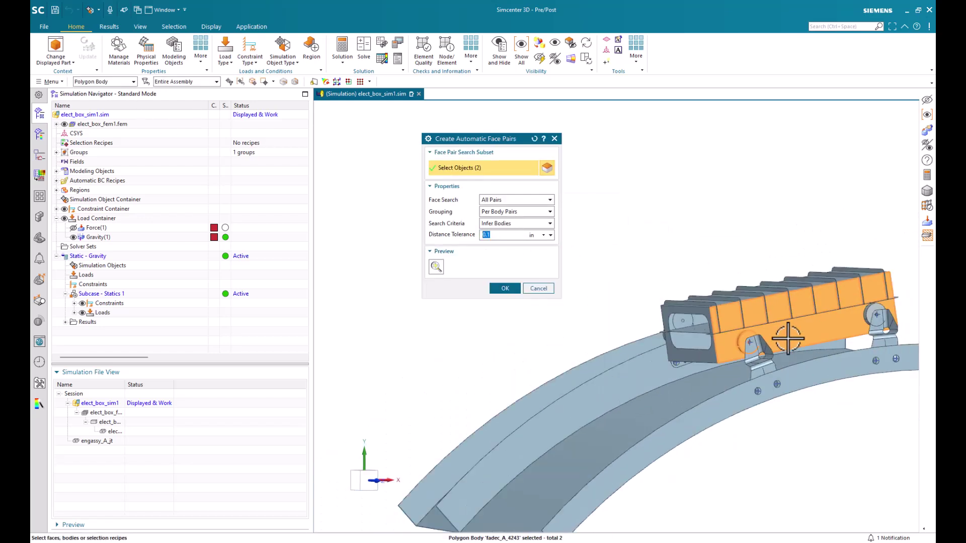
middle_drag(788, 339, 585, 285)
click(585, 284)
click(647, 315)
click(436, 267)
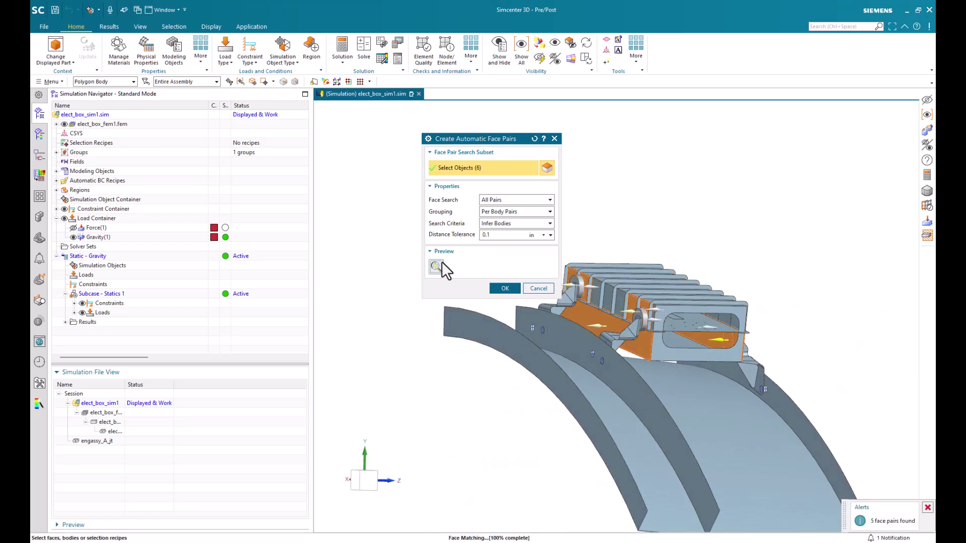
scroll(604, 289, up, 1)
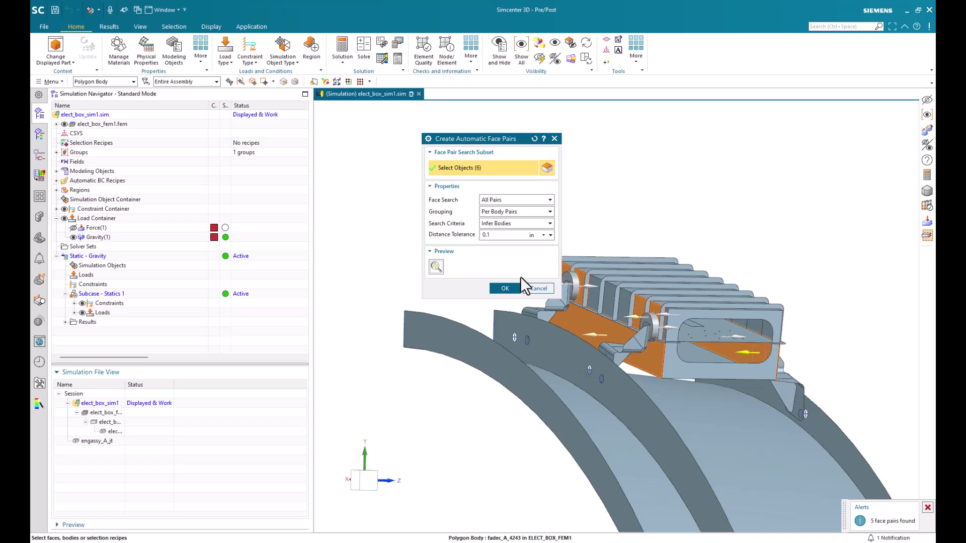
click(502, 288)
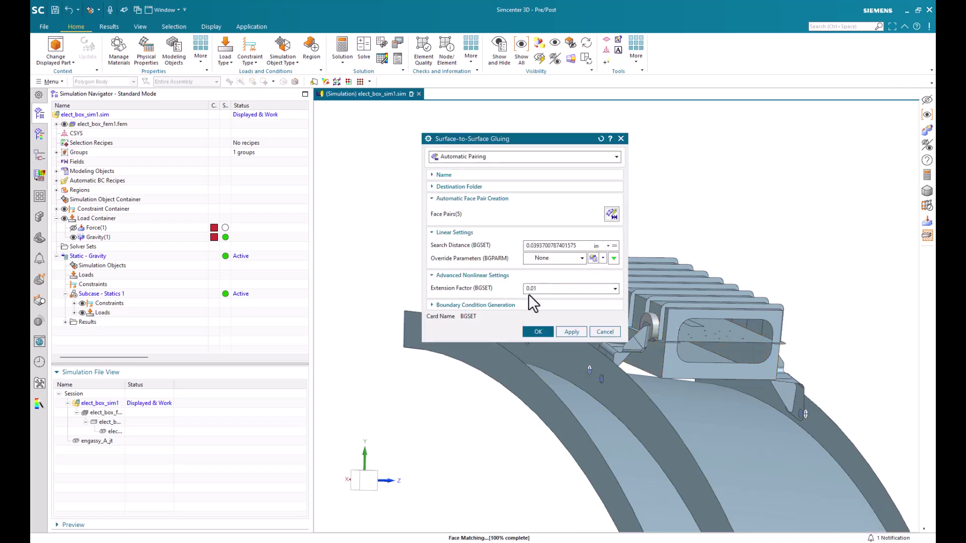
drag(582, 246, 502, 243)
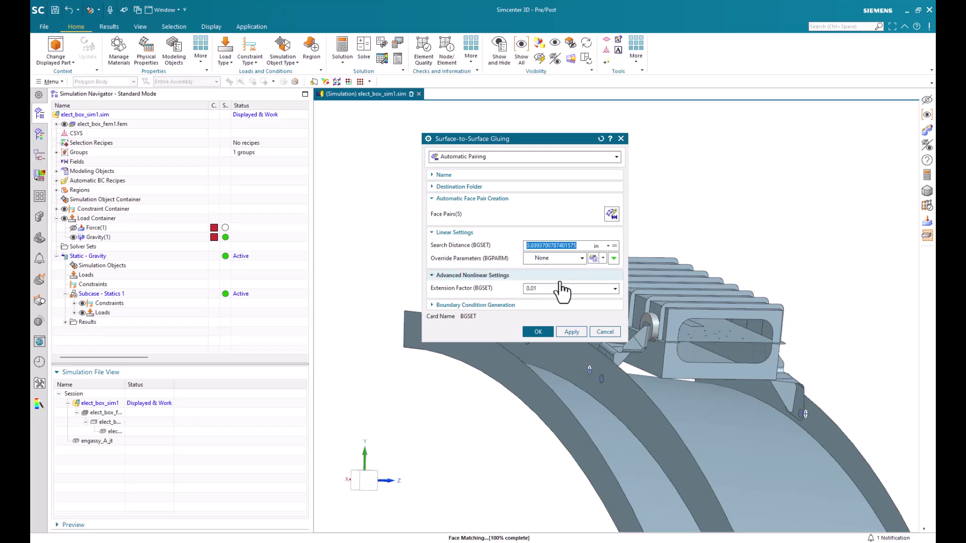
click(537, 334)
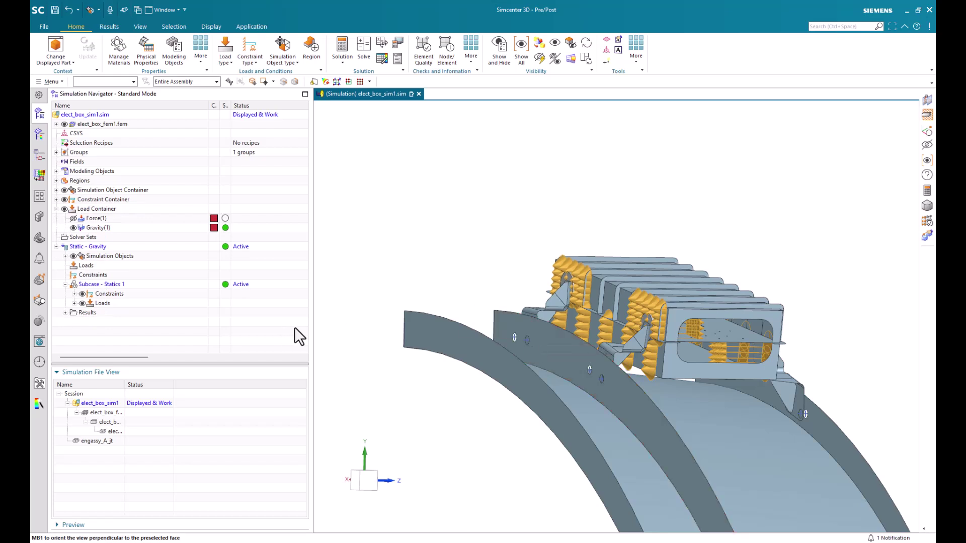
Step: Examine the face gluing objects in the simulation object container and in the Static - Gravity solution
click(57, 190)
click(93, 200)
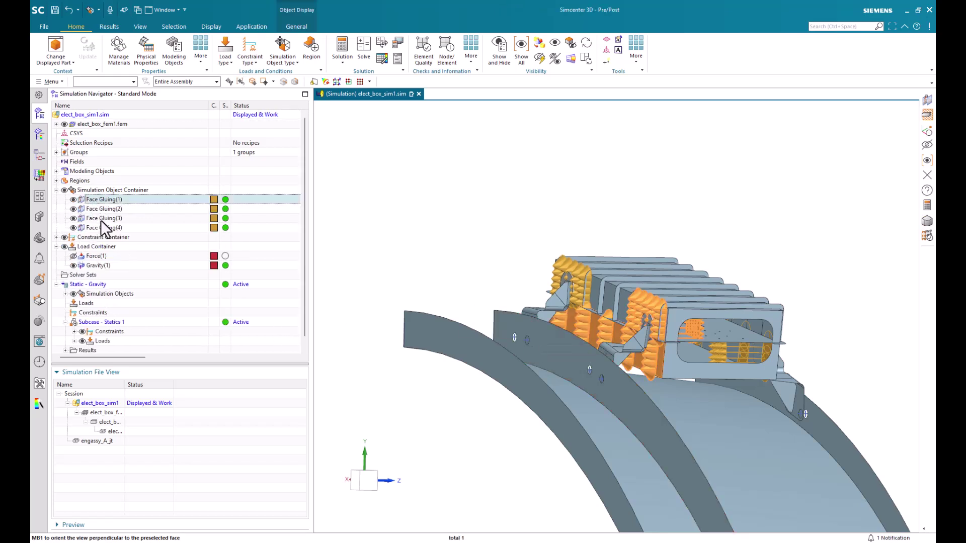
shift+click(99, 227)
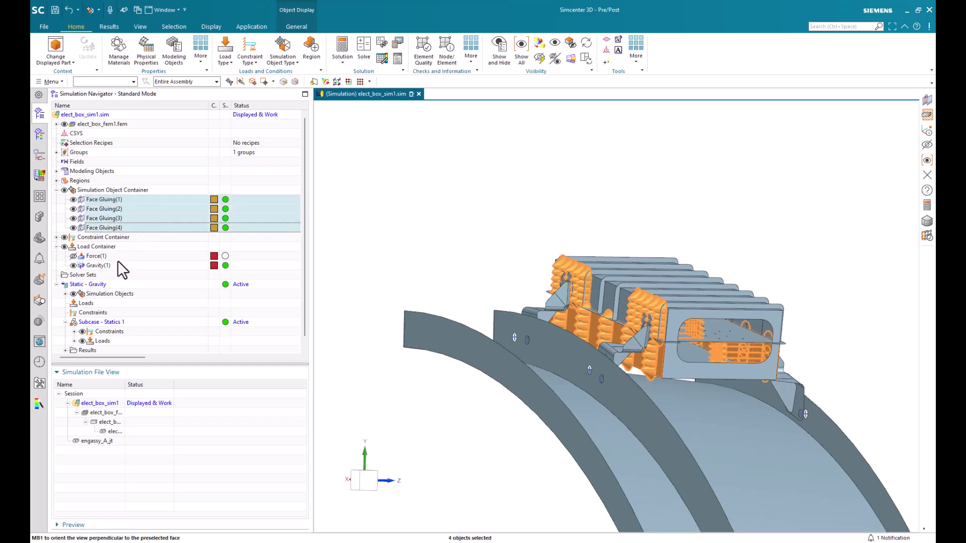
click(56, 190)
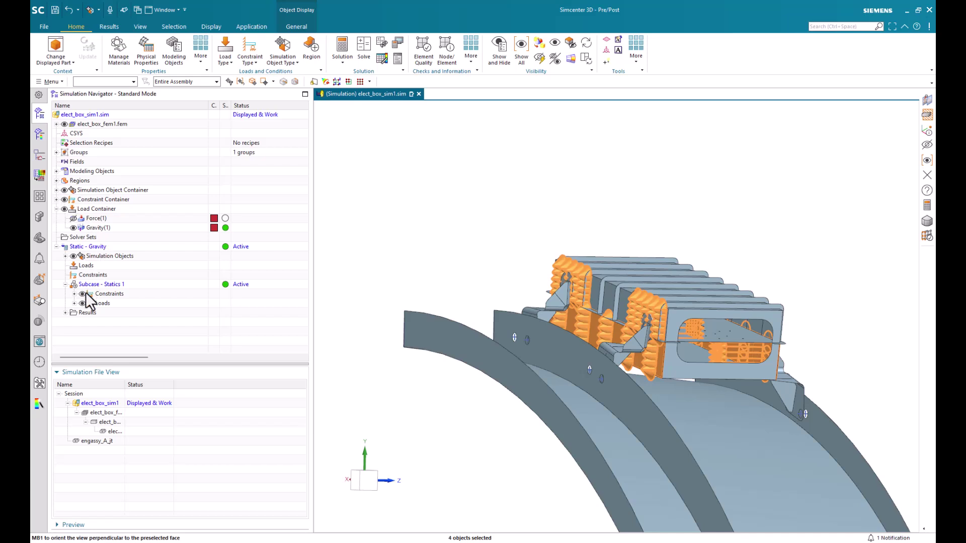
click(65, 256)
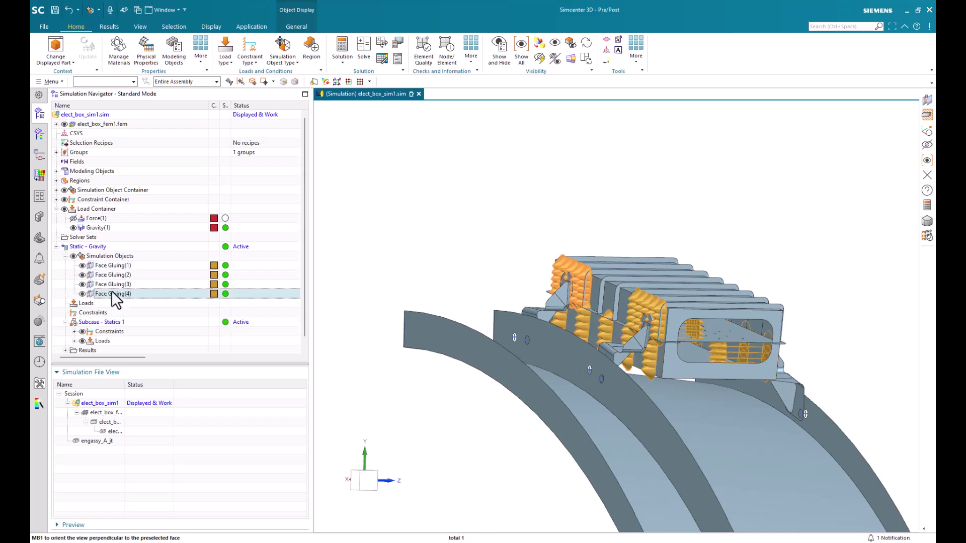
click(65, 256)
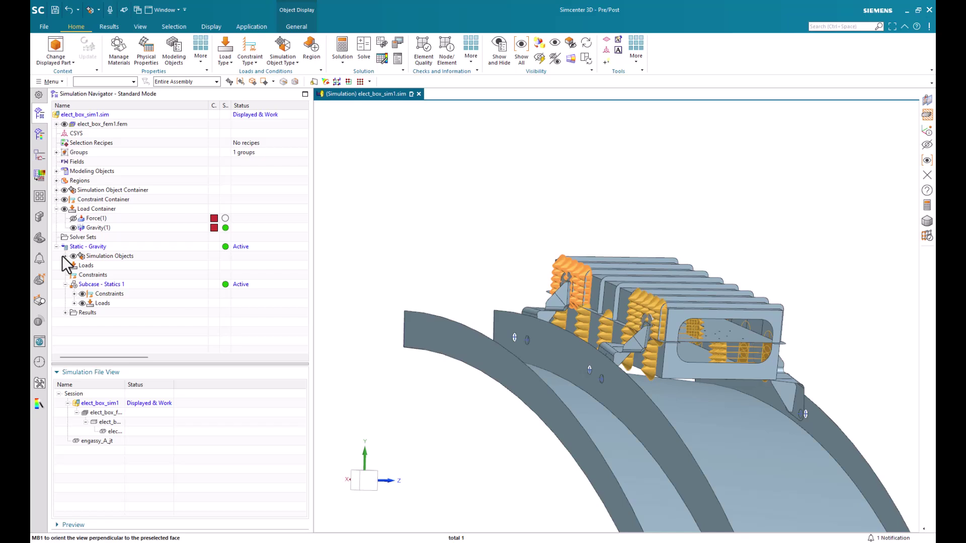
Step: Clone the Static - Gravity solution and associate Force(1) with the copy's Subcase - Statics 1 in the Subcase Manager
right_click(101, 247)
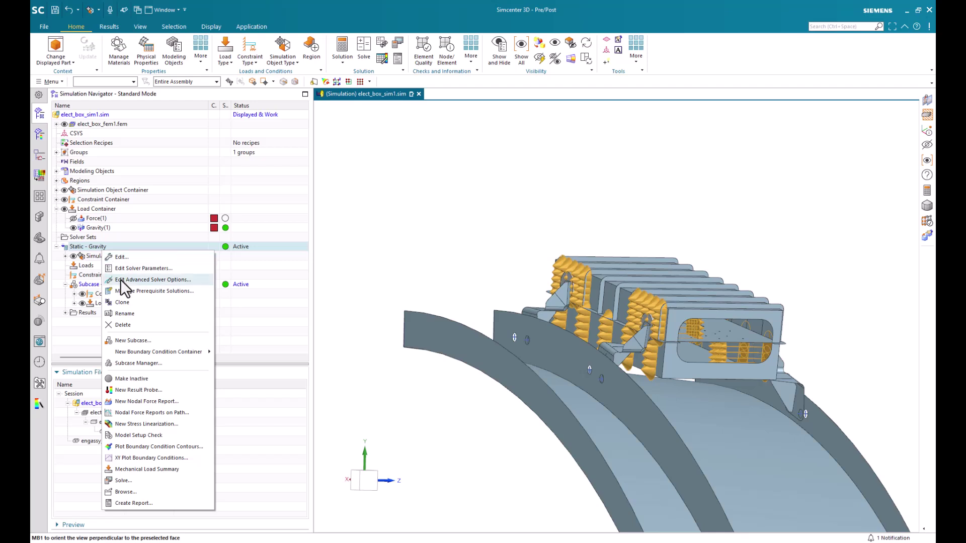
key(Escape)
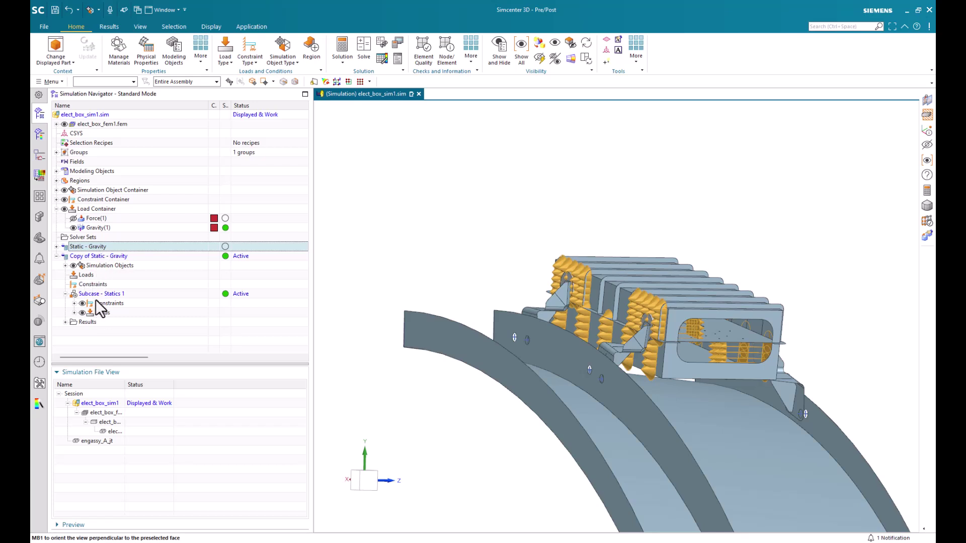
right_click(104, 256)
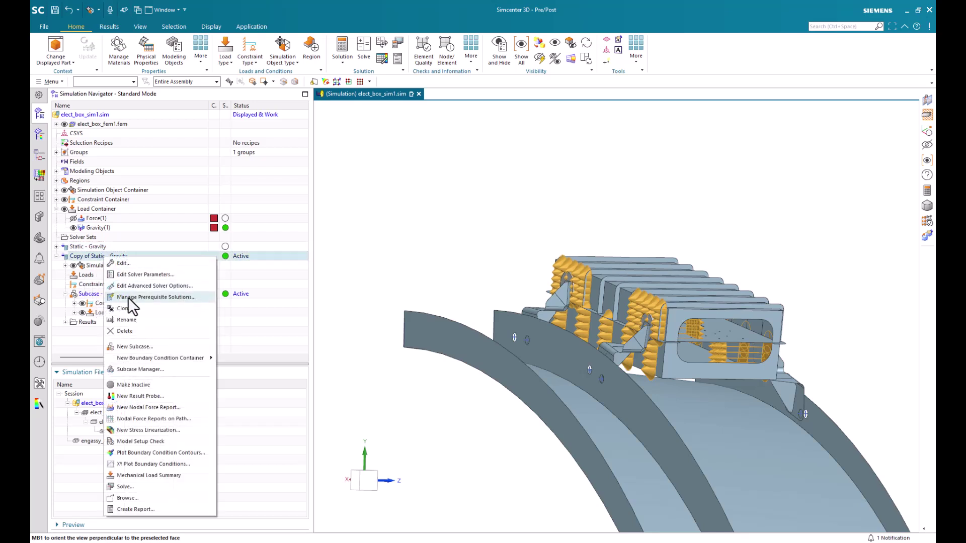
click(136, 370)
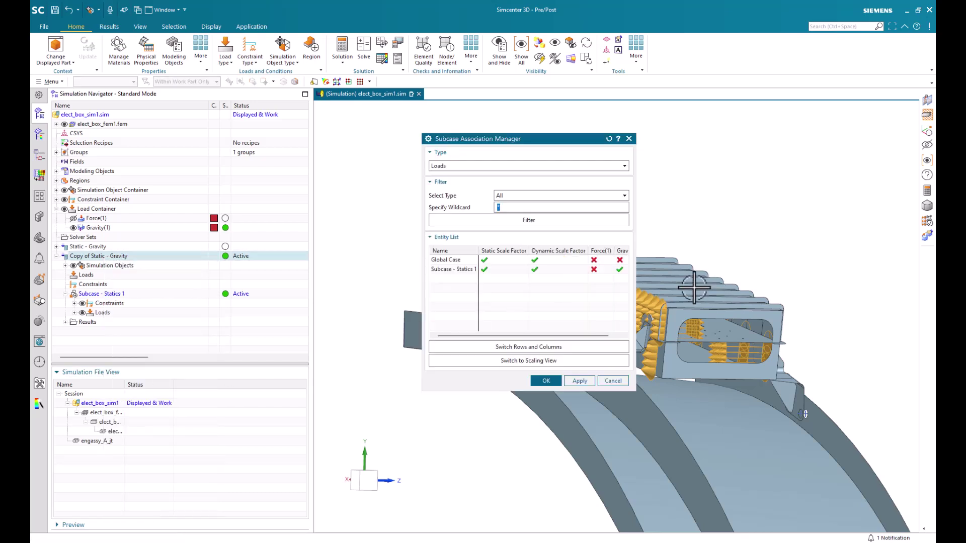
click(594, 260)
click(594, 270)
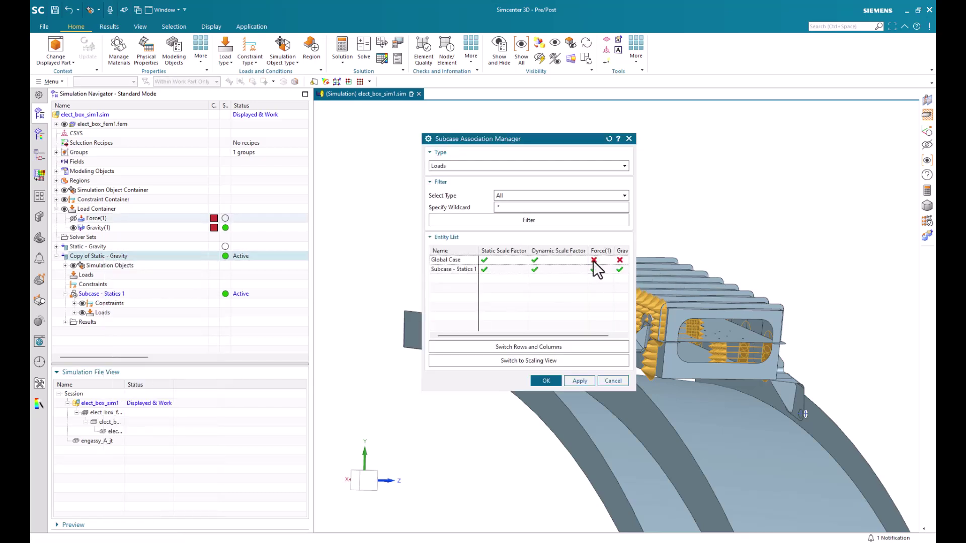
Step: Try changing the Fixed(1) association in Subcase - Statics 1 and excluding Face Gluing(1) from the copy's global case
click(477, 168)
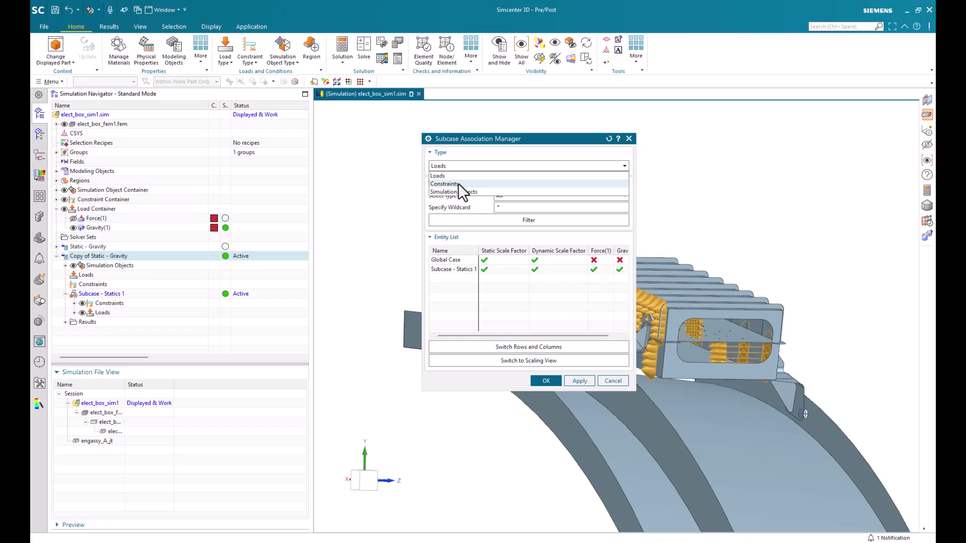
click(458, 184)
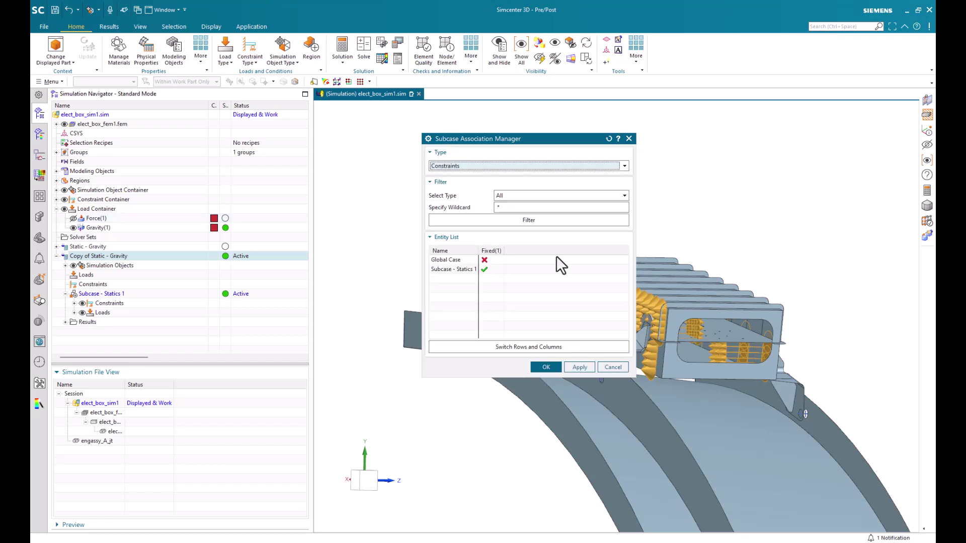
click(481, 270)
click(454, 168)
click(455, 190)
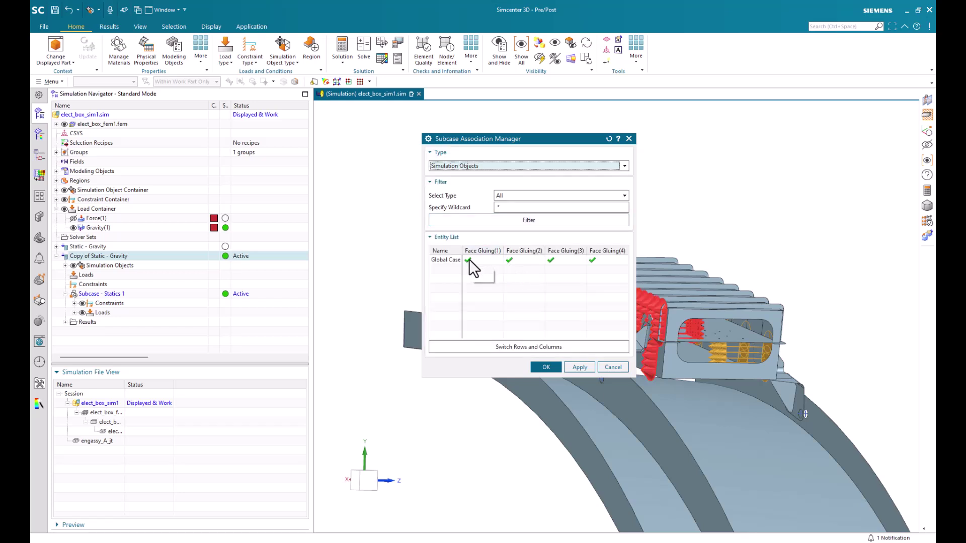
click(468, 260)
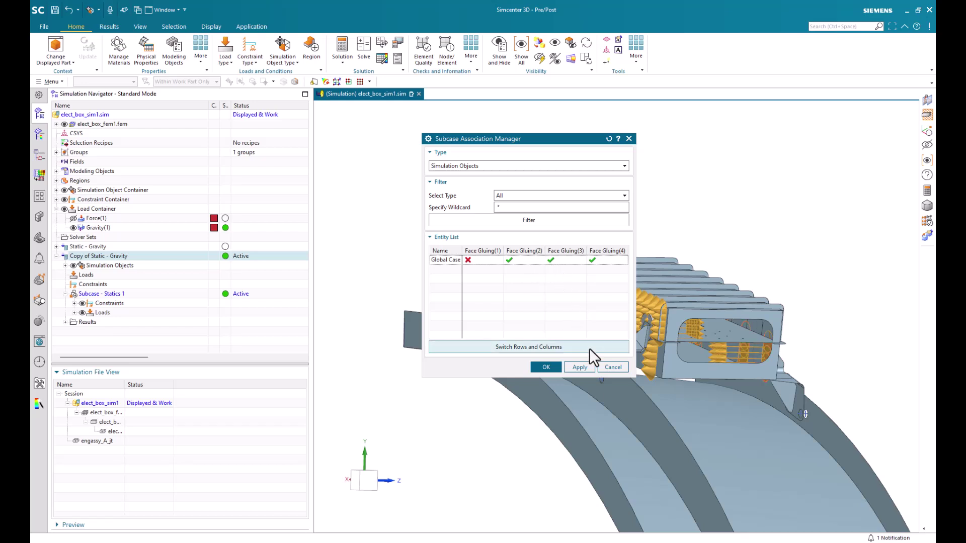
Step: Discard the subcase association changes and delete the copied Static - Gravity solution
click(612, 367)
right_click(130, 257)
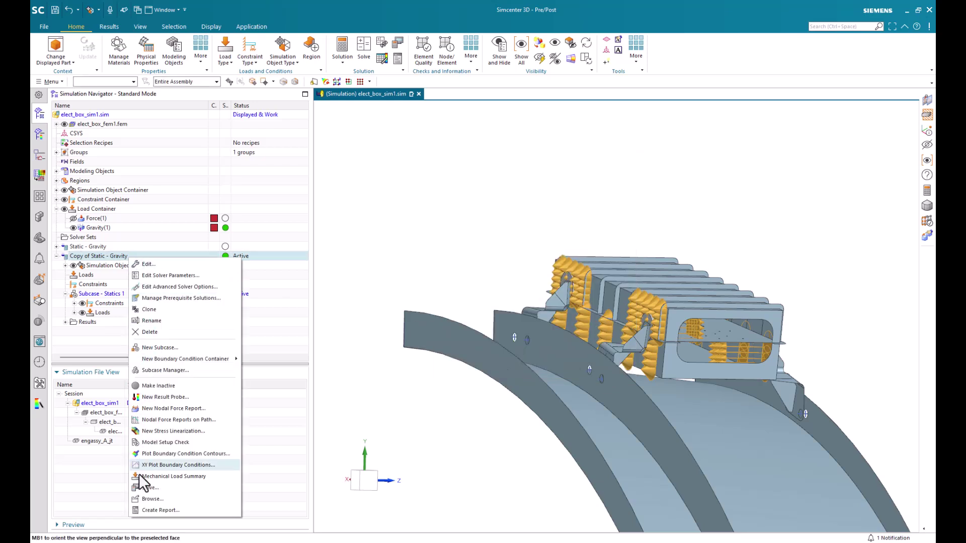
click(150, 332)
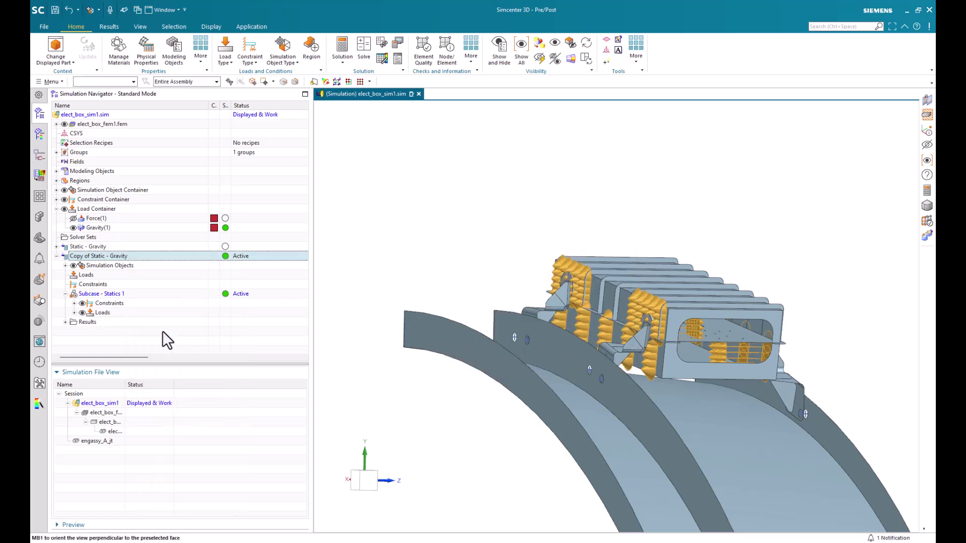
Step: Make the Static - Gravity solution the active solution
middle_drag(442, 277, 449, 308)
right_click(85, 247)
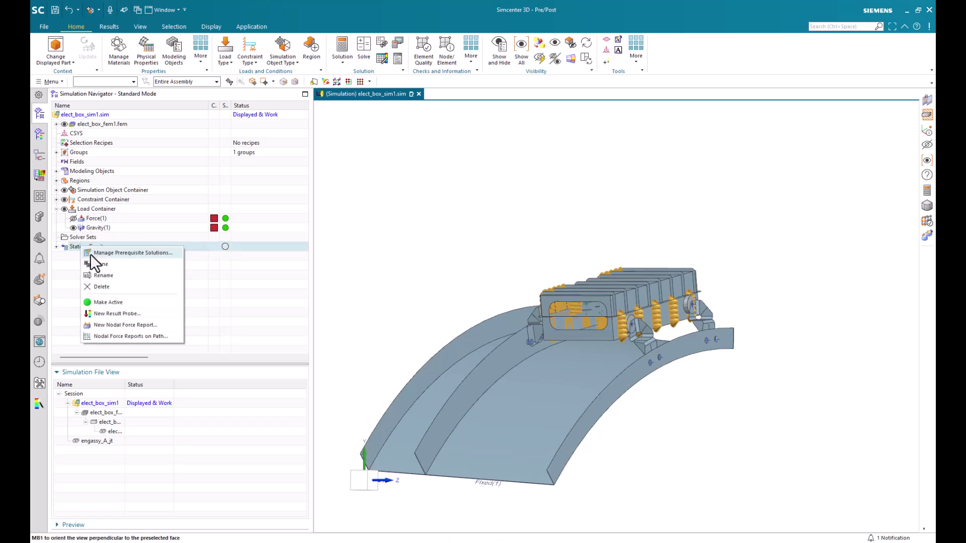
click(89, 254)
Step: Solve the Static - Gravity solution with the model setup check, decline the message review and close the solver information window
right_click(65, 247)
click(107, 476)
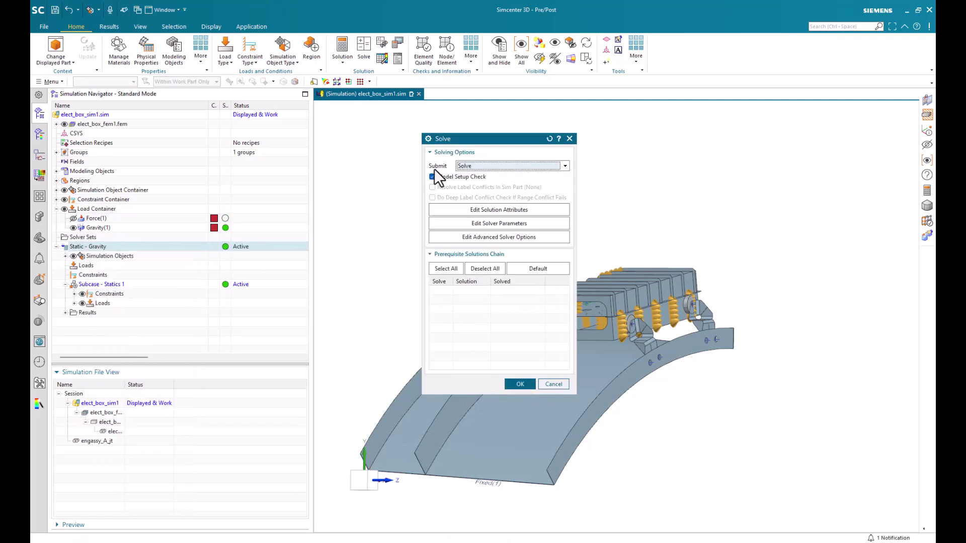
click(512, 381)
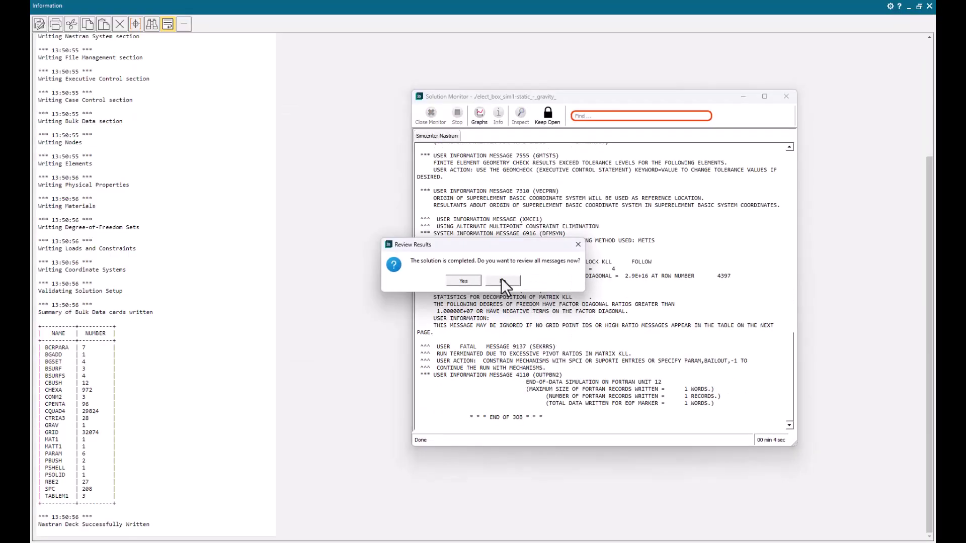
click(504, 281)
click(929, 5)
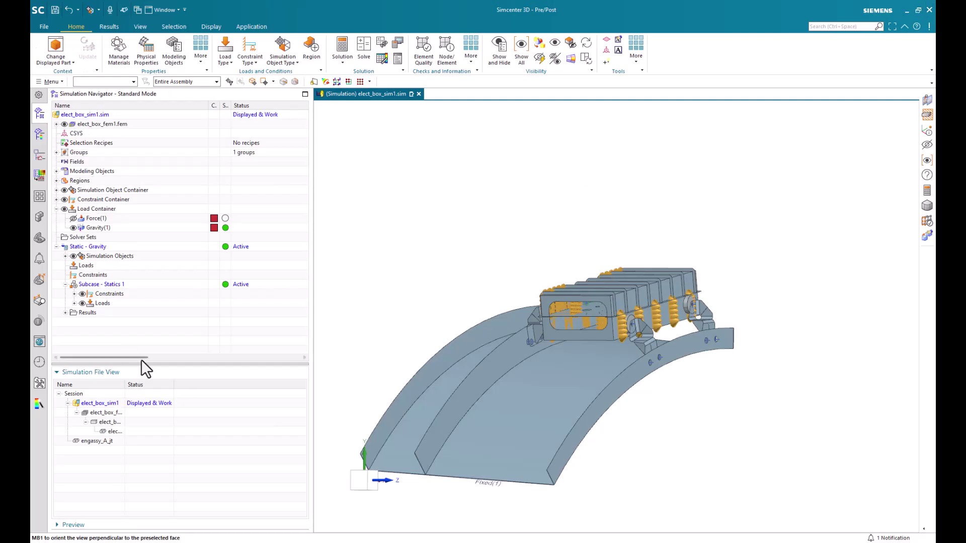
Step: Display the nodal displacement magnitude contour plot from the Static - Gravity structural results
click(39, 133)
click(65, 133)
click(75, 143)
double_click(102, 181)
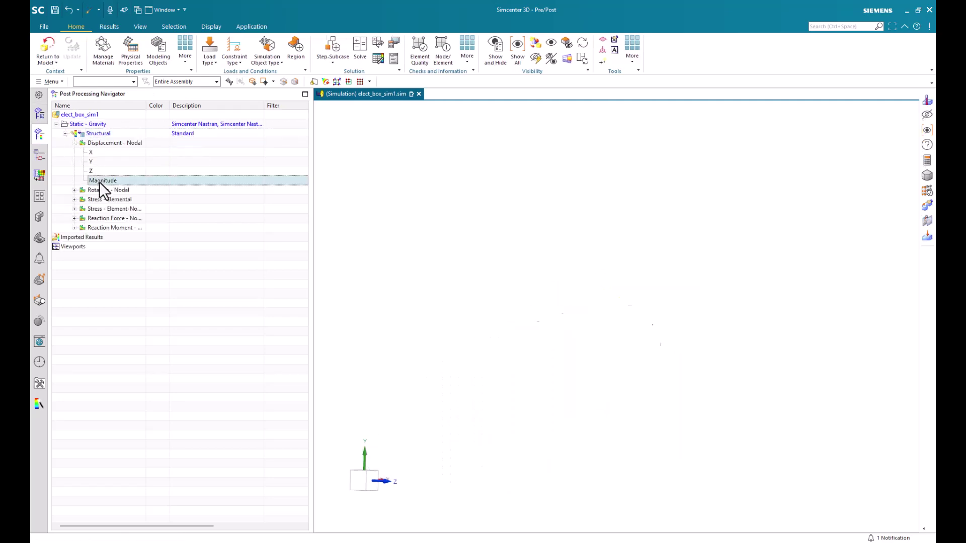
middle_drag(509, 366, 518, 394)
scroll(572, 338, up, 5)
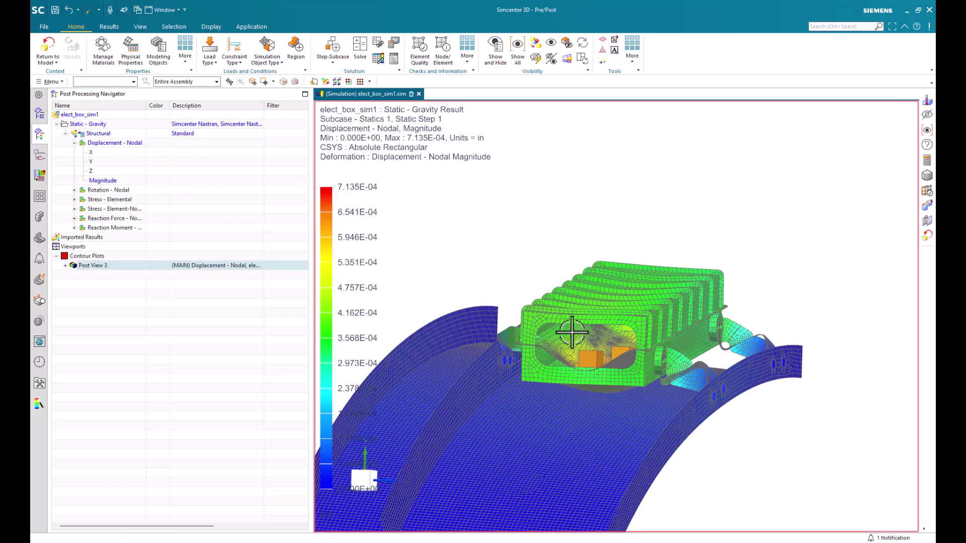
Step: Switch the contour plot to elemental Von-Mises stress and inspect the box and its mounting brackets
click(74, 200)
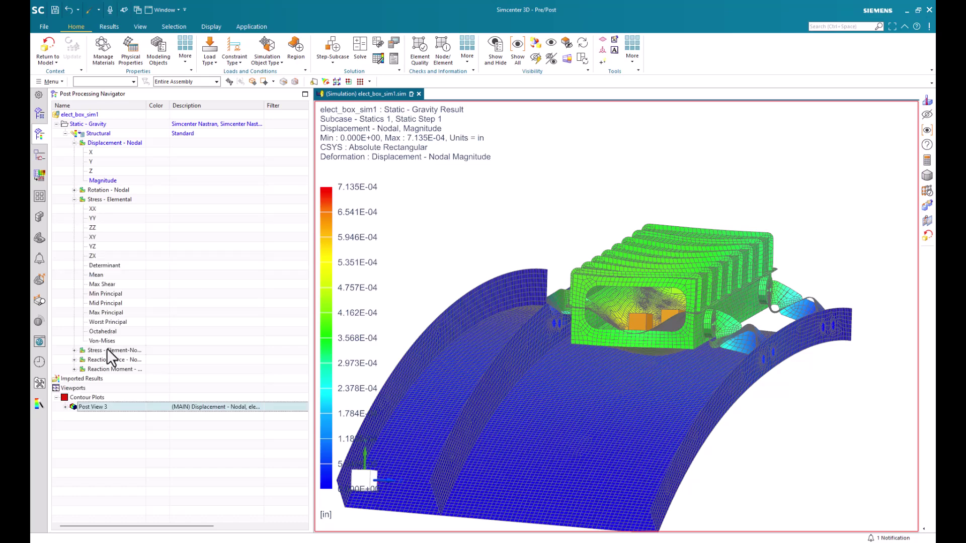
double_click(102, 341)
middle_drag(576, 339, 724, 292)
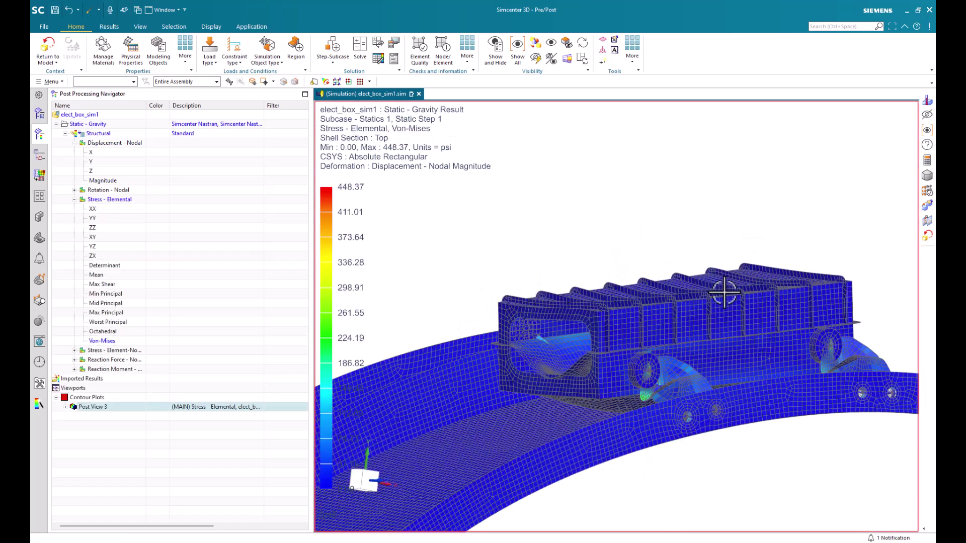